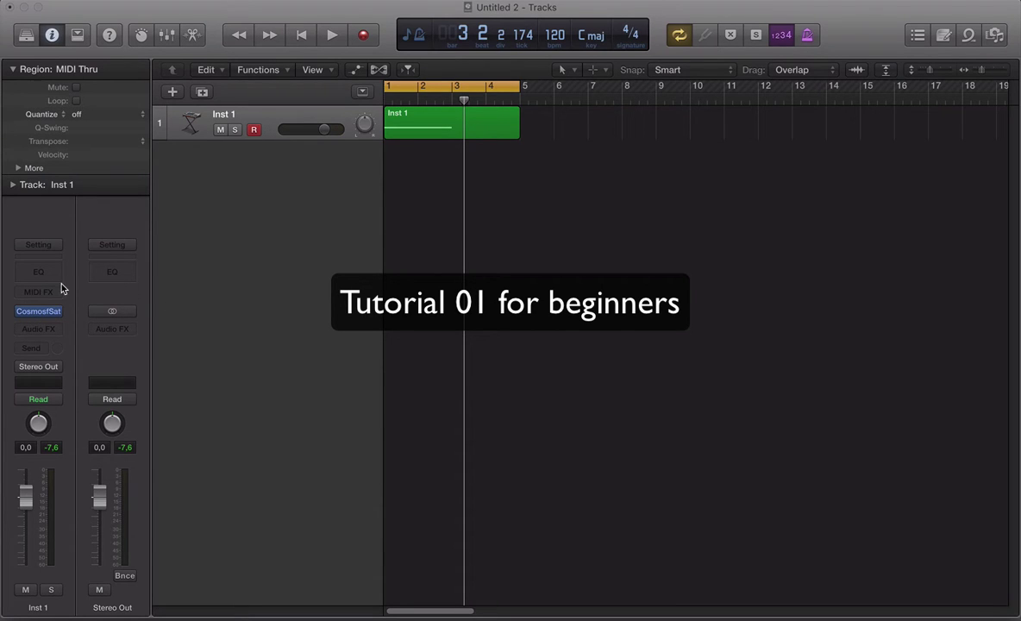
Step: View the CosmosfSaturnv2 plug-in interface on the Inst 1 channel and close its window
left_click(36, 313)
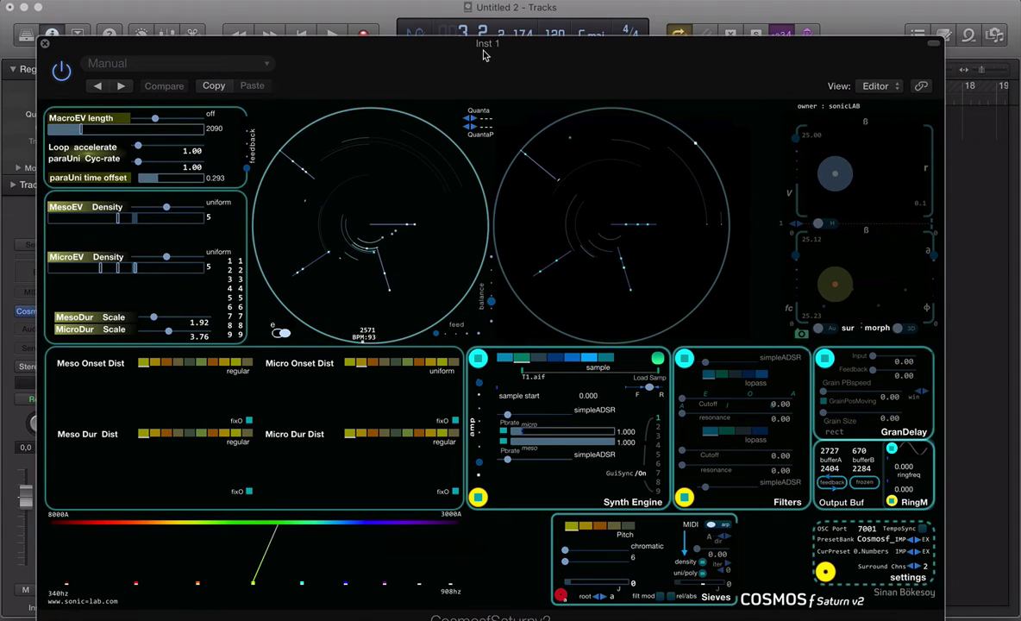
left_click_drag(486, 49, 505, 41)
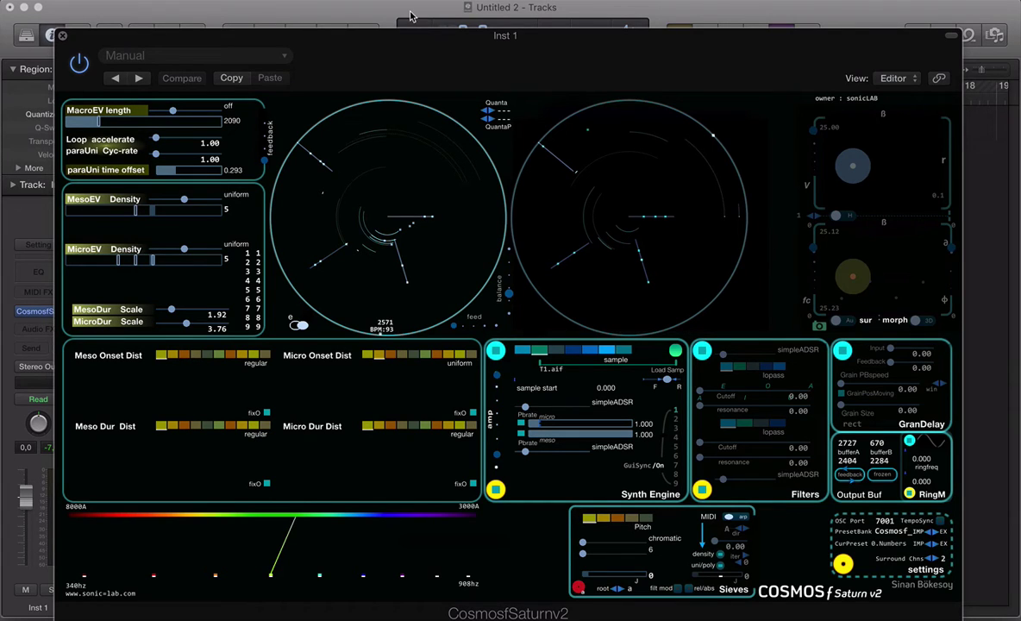
left_click(61, 37)
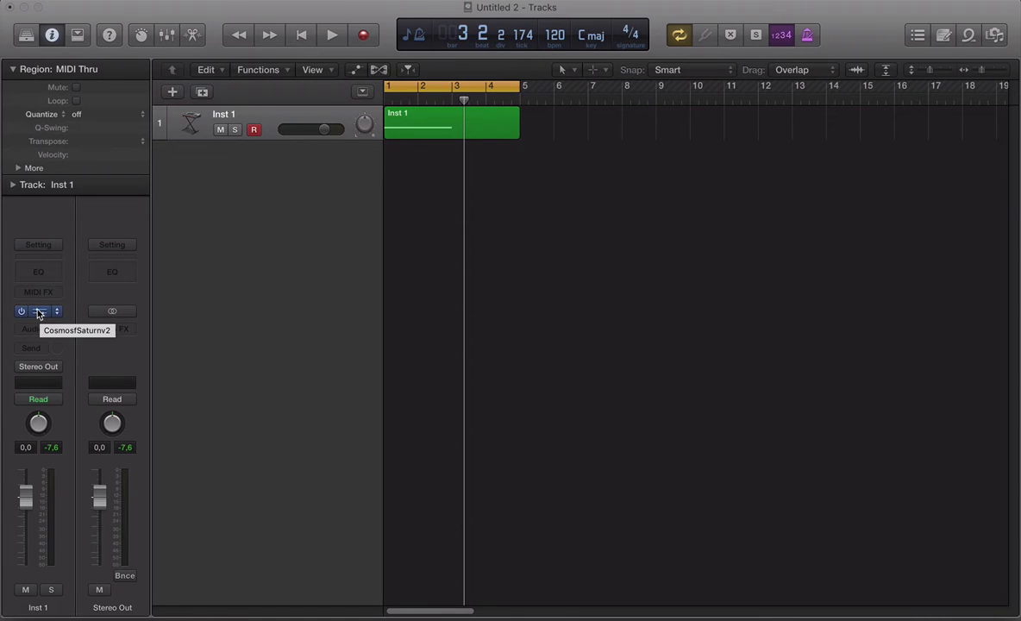
left_click(39, 312)
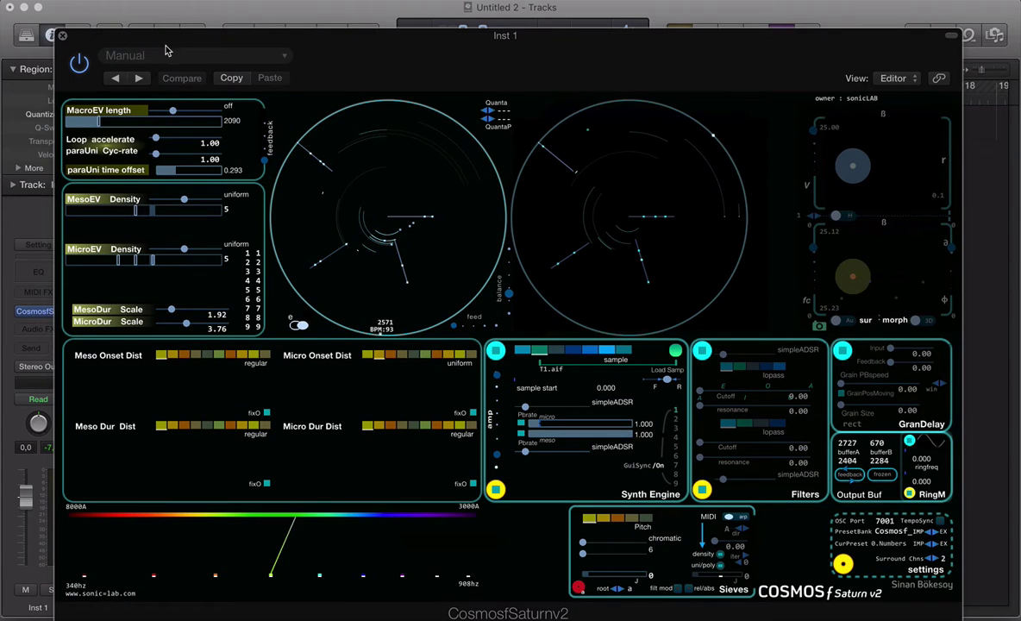
left_click_drag(166, 51, 162, 44)
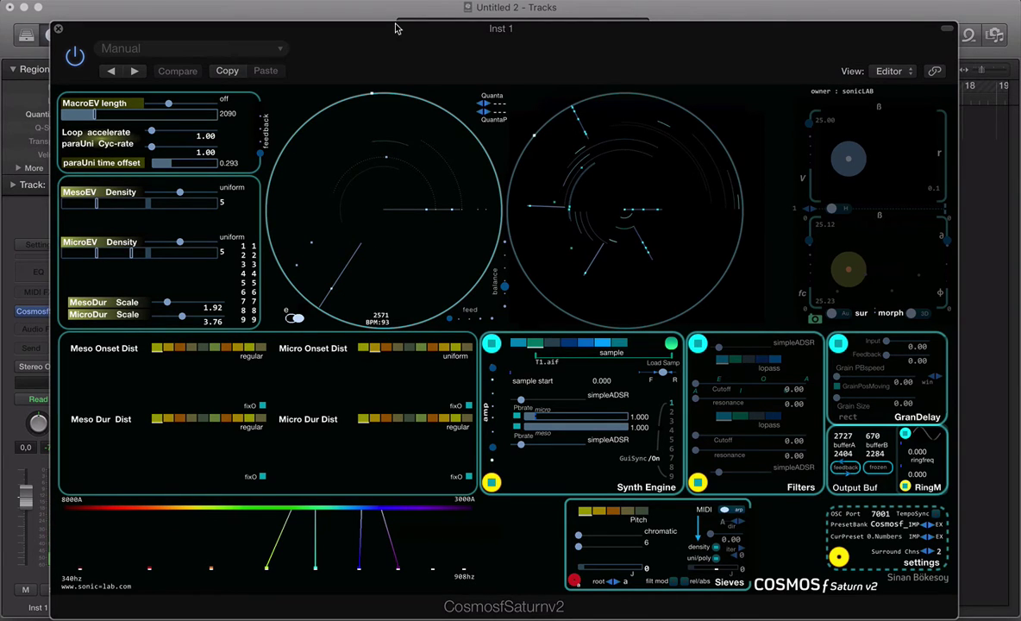
left_click(57, 28)
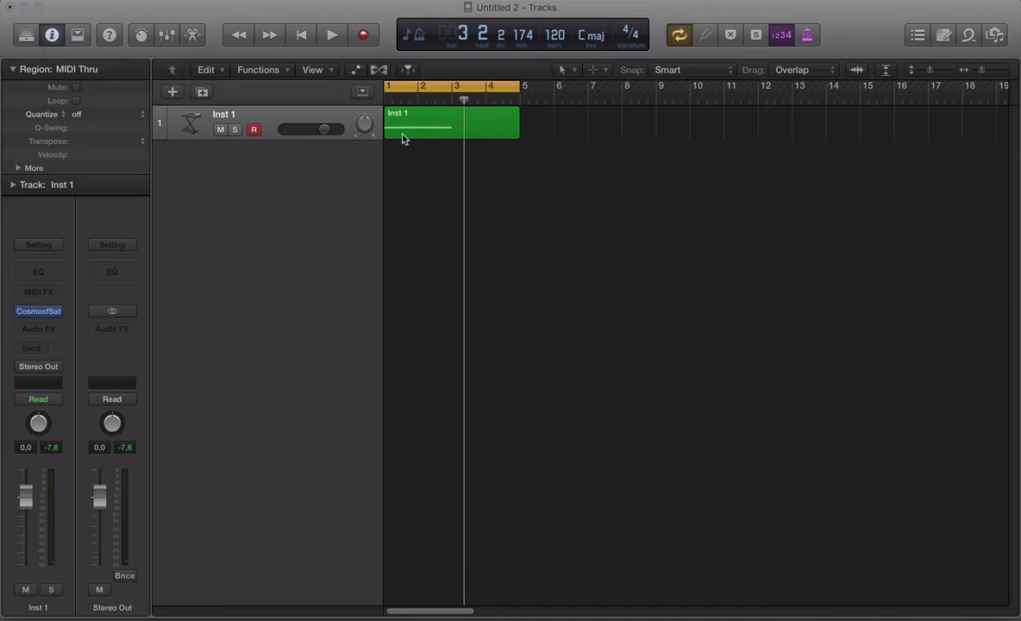
Step: Inspect the Inst 1 region's sustained note in the piano roll and play back the region
double_click(458, 127)
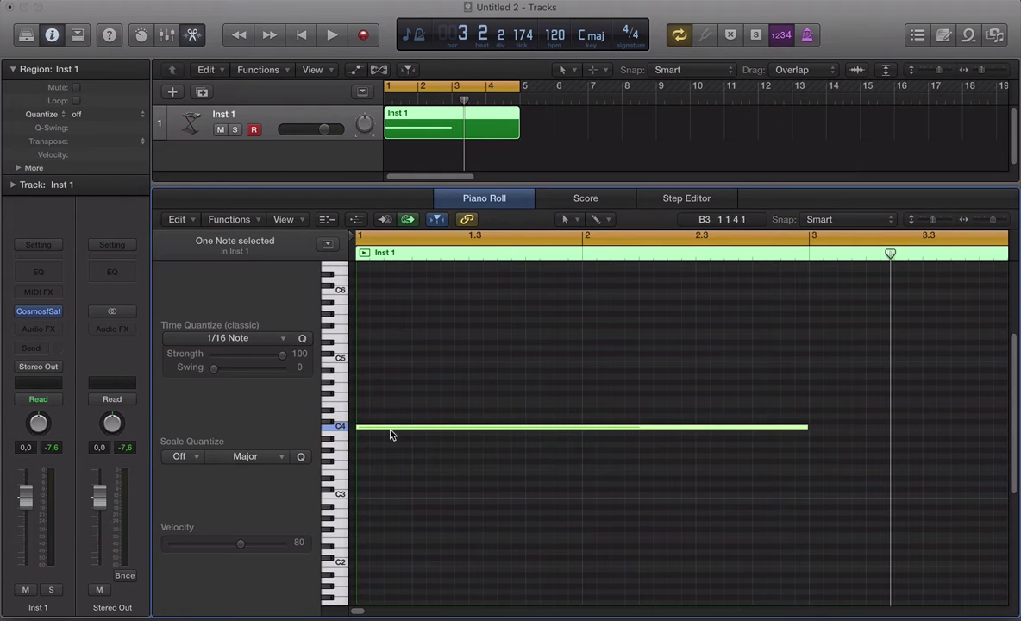
left_click(496, 202)
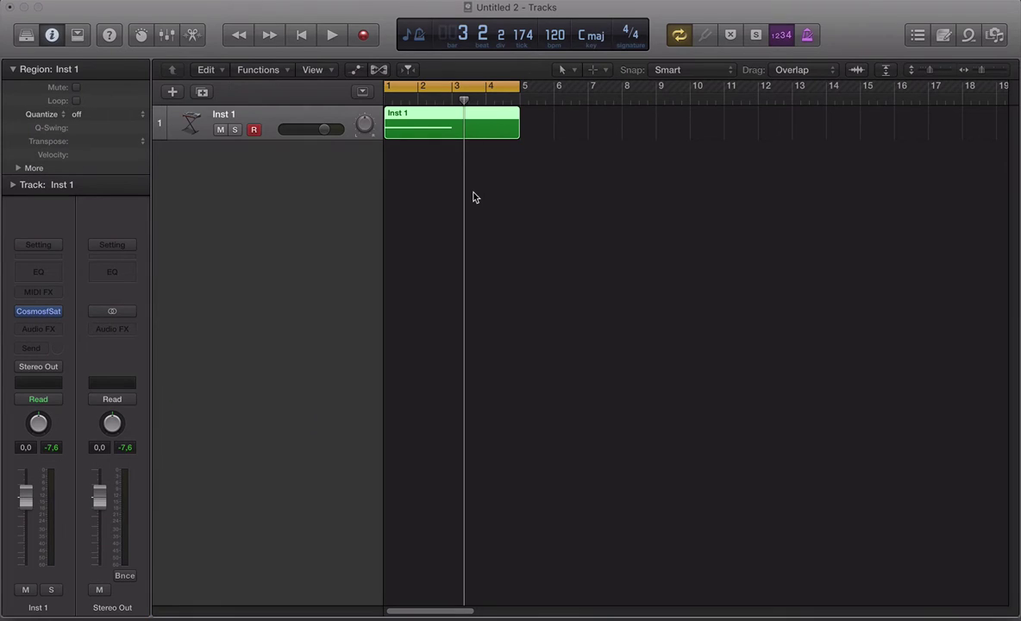
left_click(473, 197)
key("space")
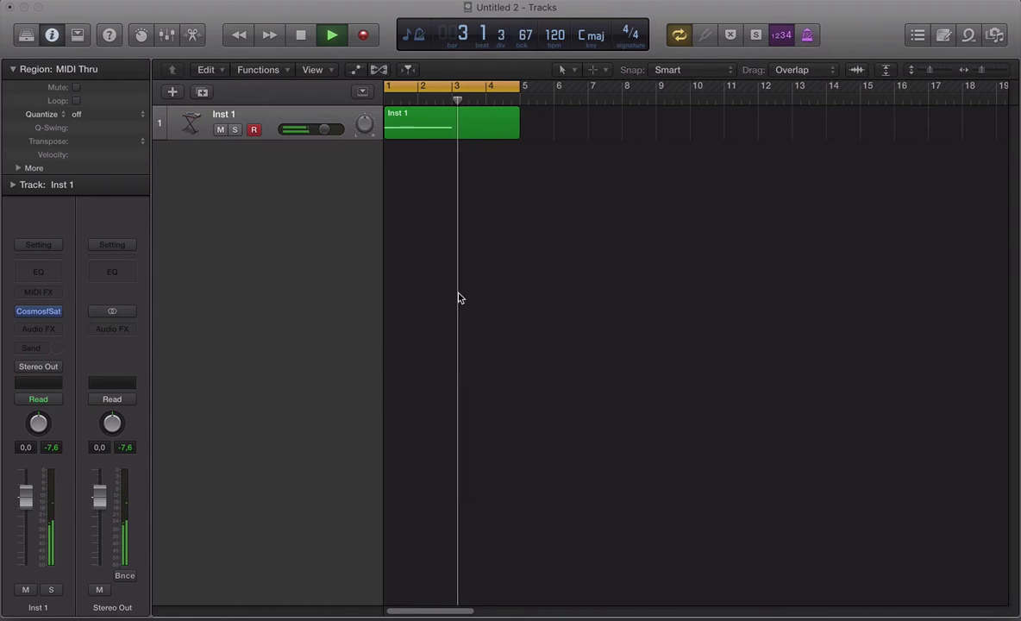
key("space")
Step: Load the default preset 63 in the CosmosfSaturnv2 plug-in and switch off its second universe
left_click(39, 311)
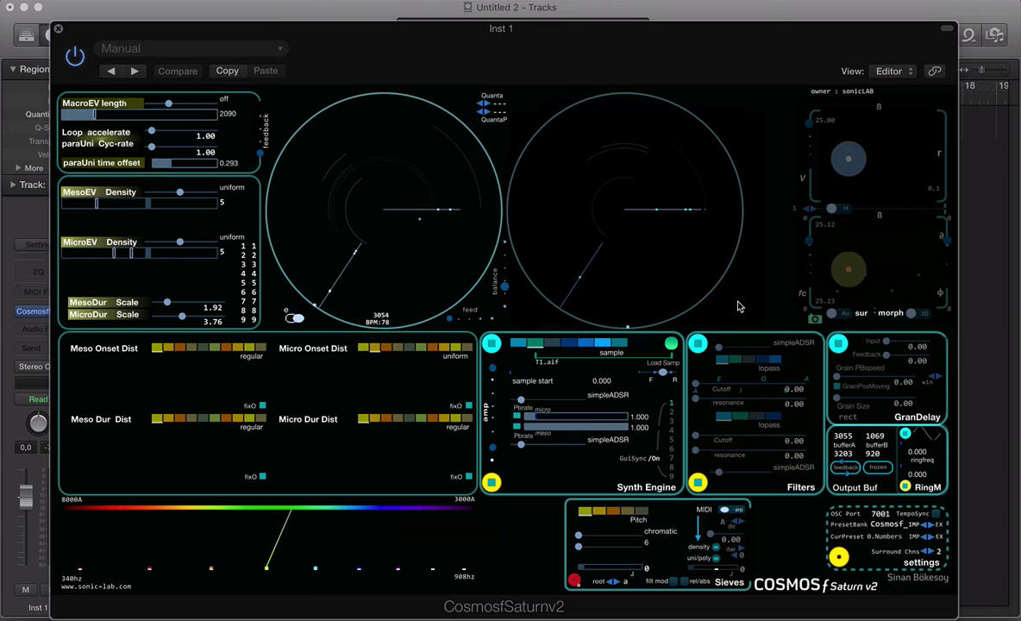
left_click(916, 539)
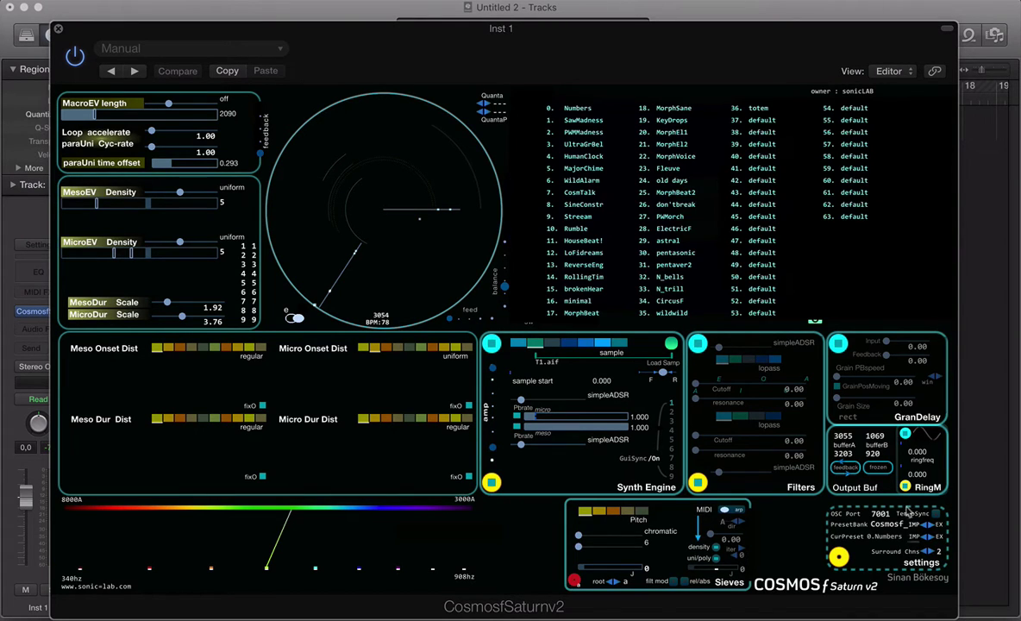
left_click(853, 218)
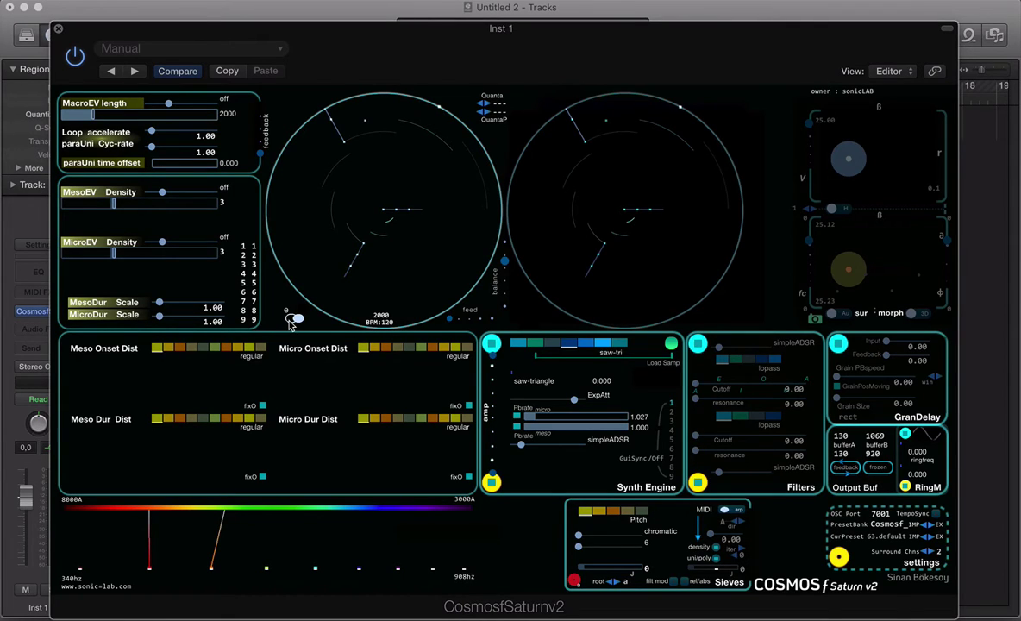
left_click(293, 319)
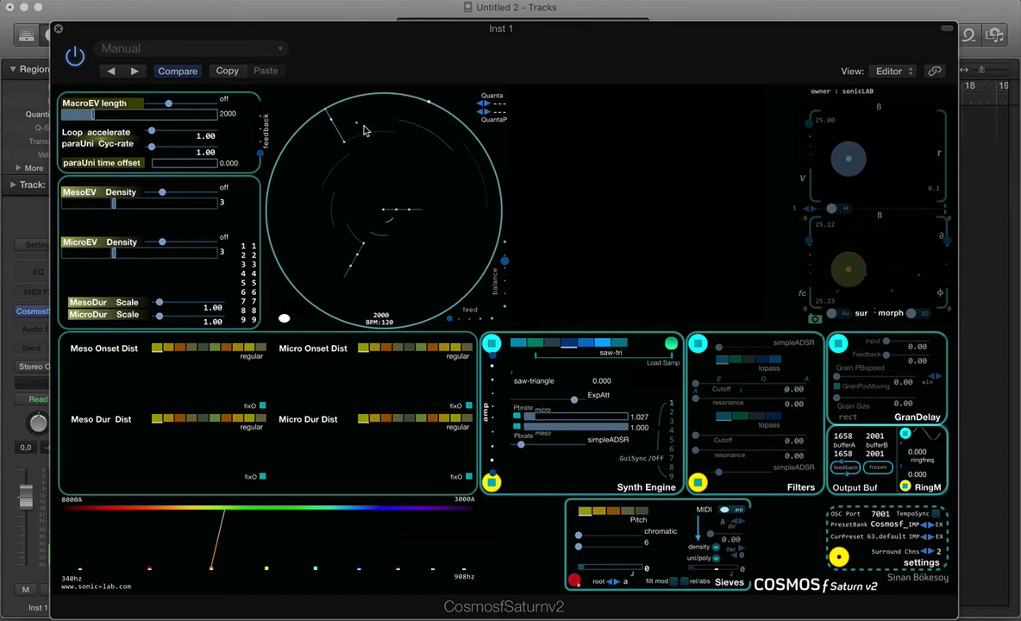
Step: Try MesoEV density values of 5 and 1, and settle on 2
left_click(147, 204)
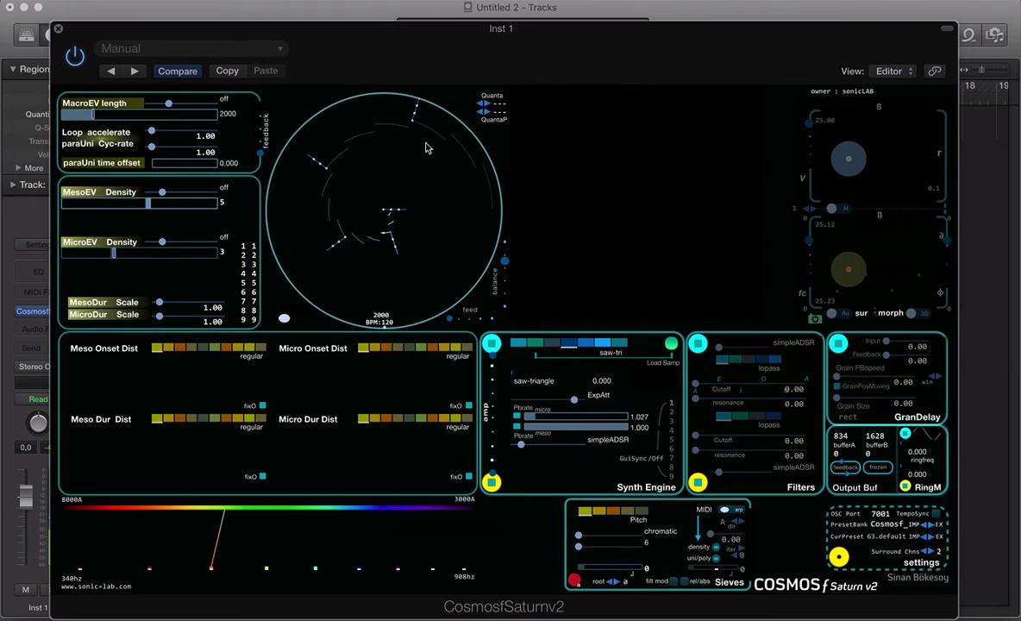
left_click(82, 203)
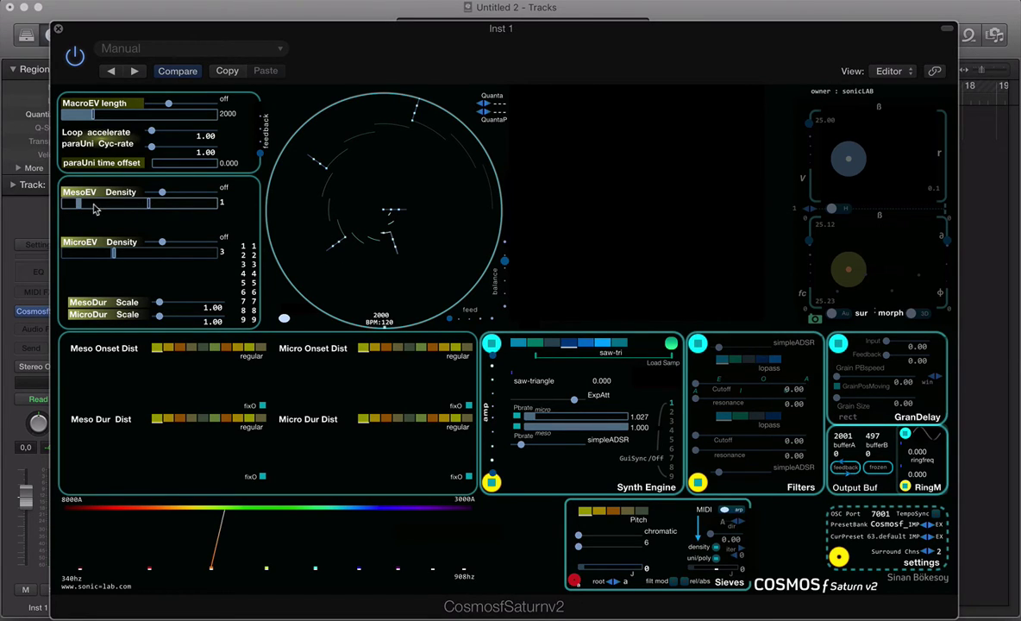
left_click(92, 205)
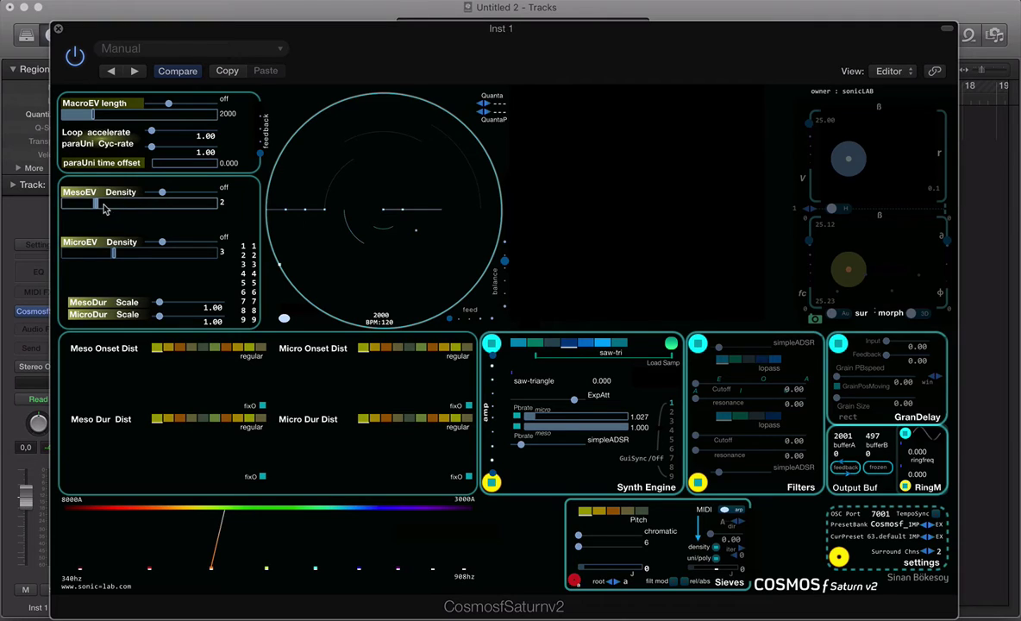
Step: Set the MicroEV density to 5 and its modulation to uniform
left_click(157, 258)
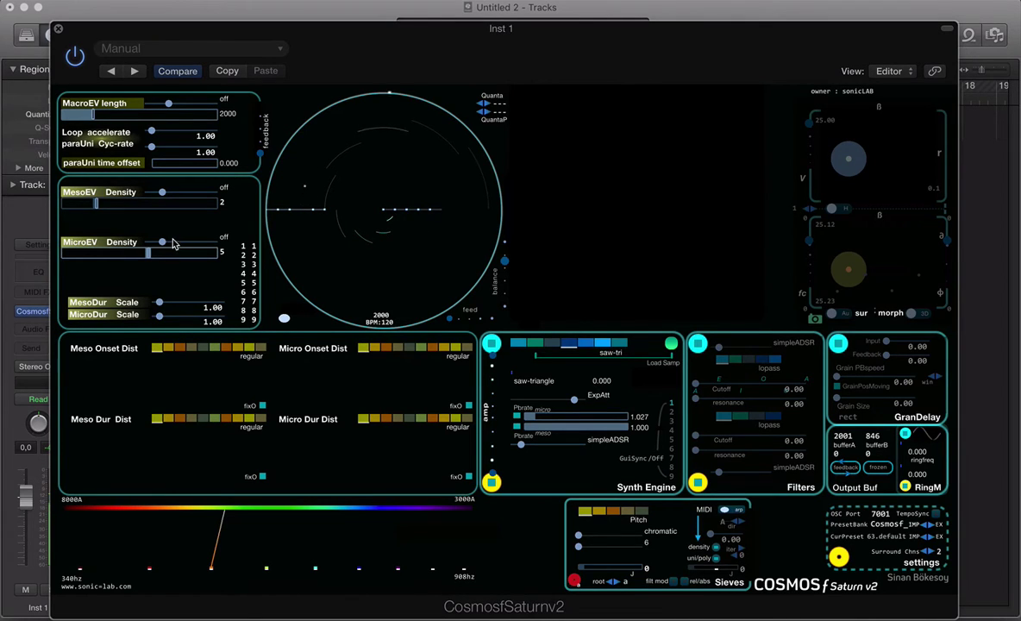
left_click(173, 242)
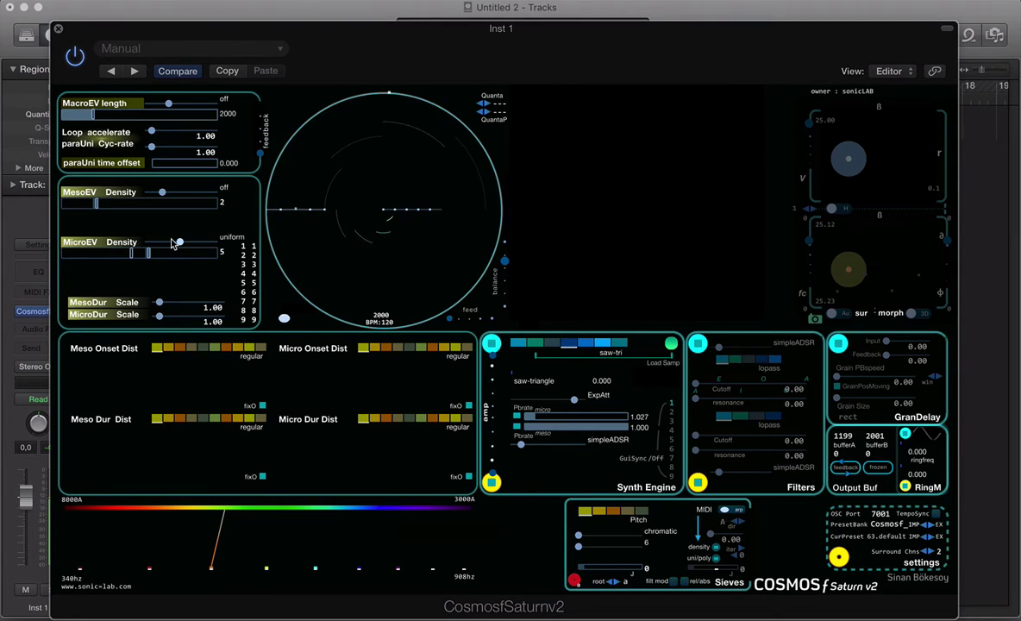
left_click_drag(172, 241, 182, 245)
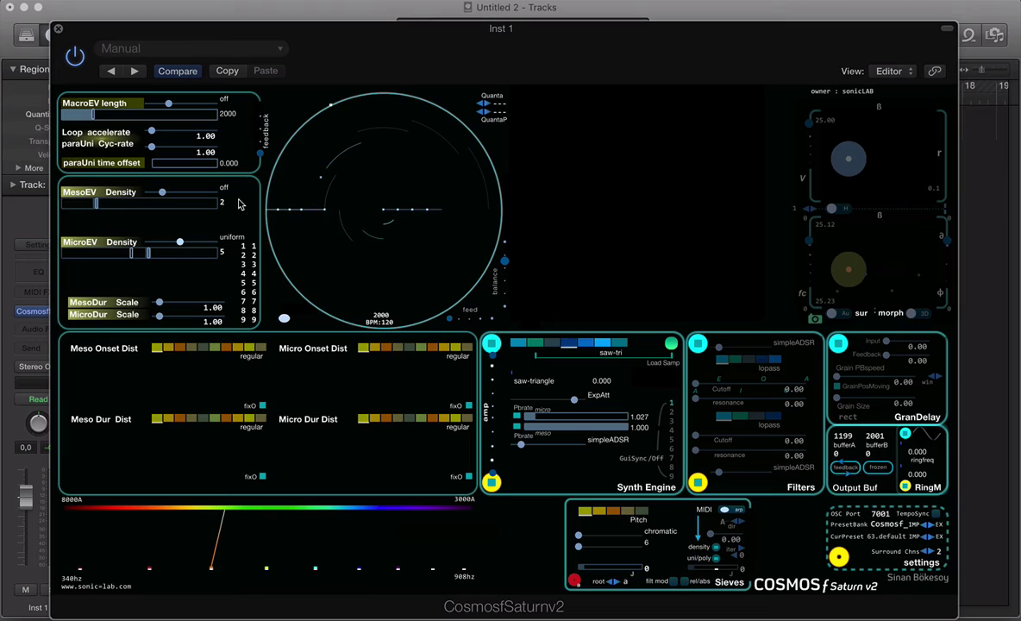
Step: Set the MesoEV density modulation to uniform and raise both the MesoEV and MicroEV densities to 7
left_click(179, 192)
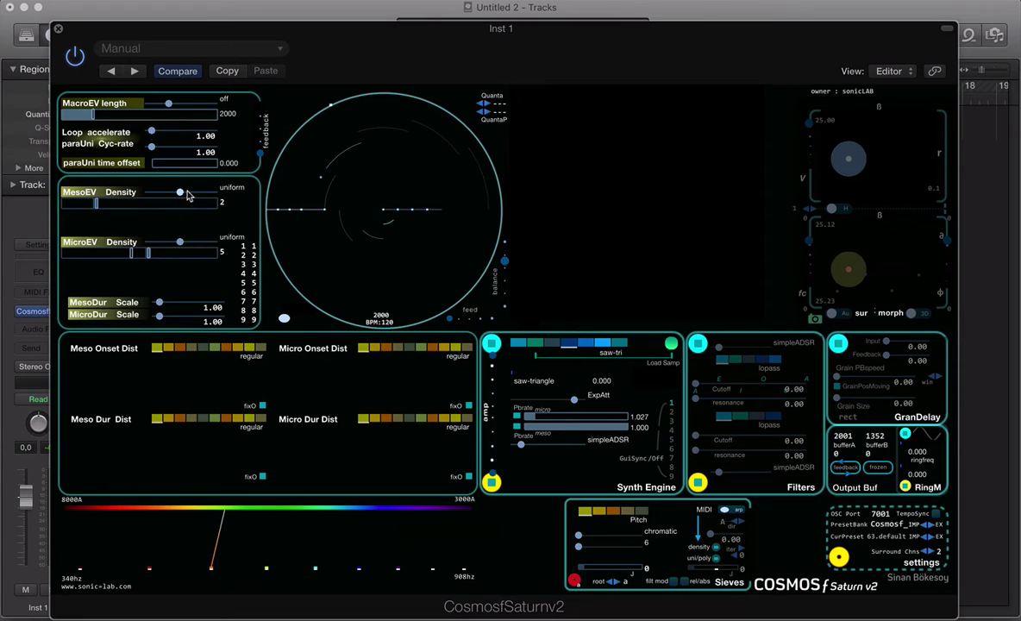
left_click_drag(135, 203, 164, 203)
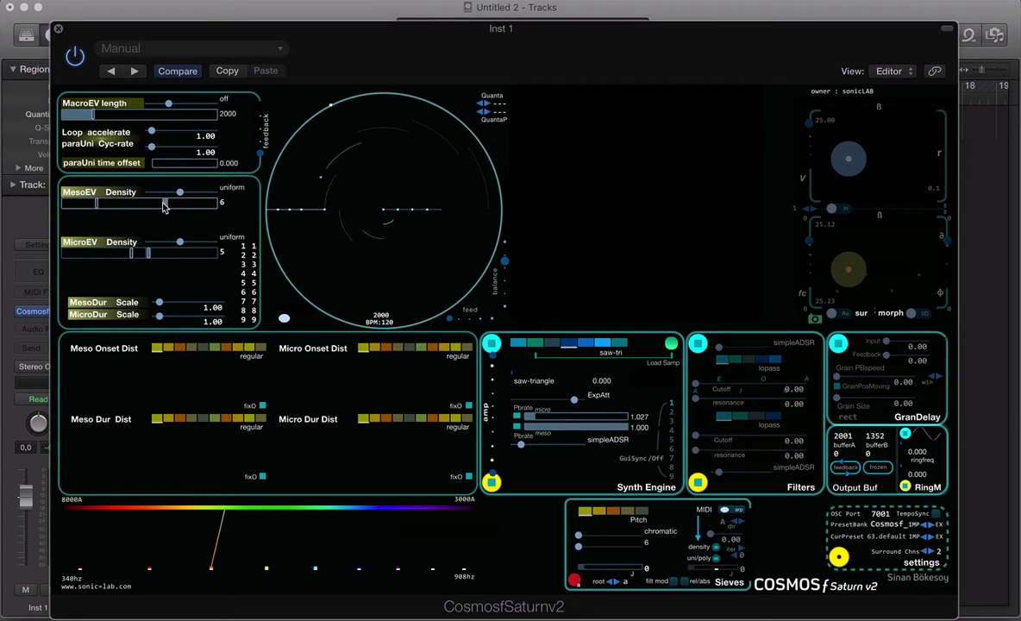
left_click(170, 254)
left_click(183, 202)
left_click(175, 251)
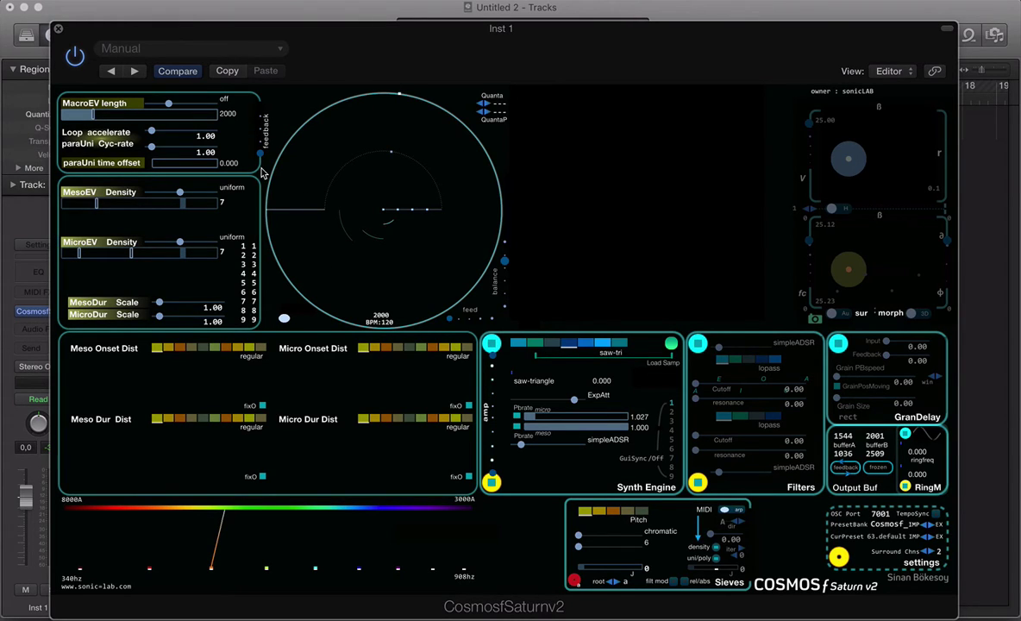
Step: Shorten the MacroEV length in stages, to 1045 and finally to 227
left_click_drag(87, 115, 93, 115)
left_click(87, 115)
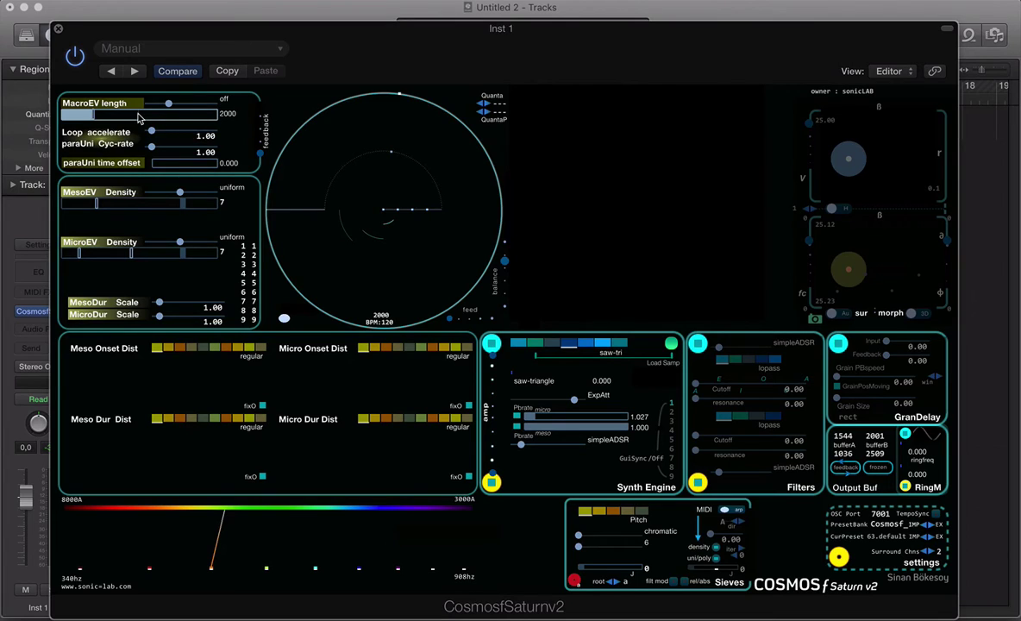
left_click_drag(139, 117, 82, 127)
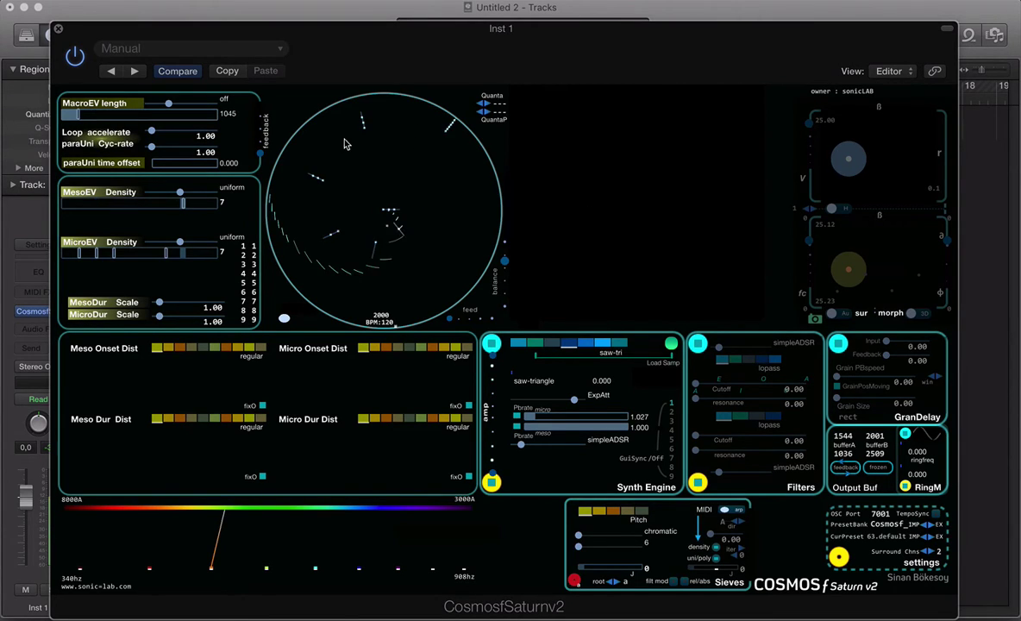
left_click(72, 114)
left_click_drag(72, 117, 66, 119)
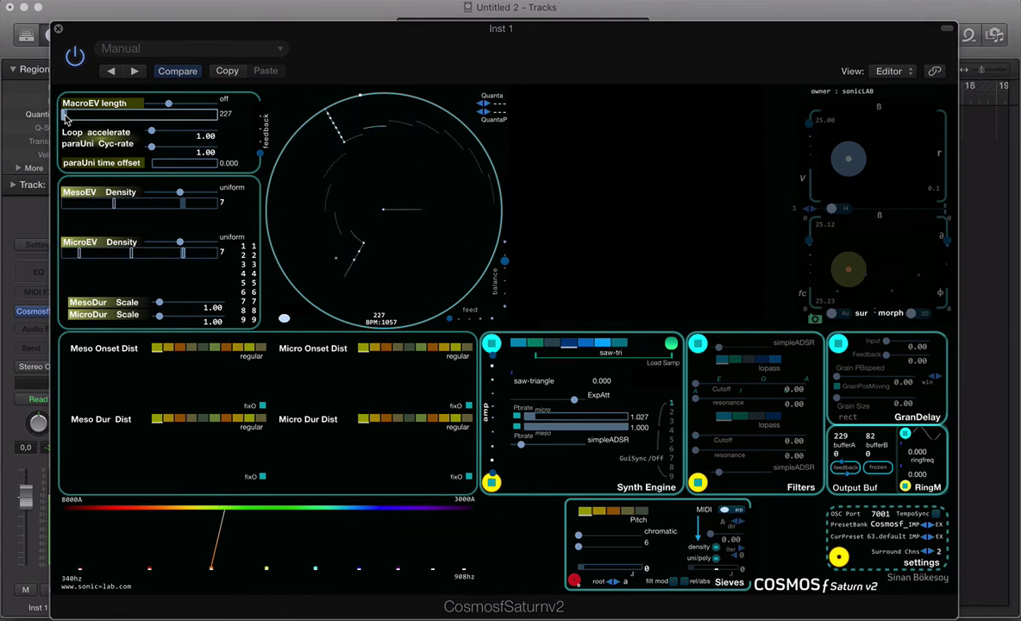
Step: Set the MacroEV length modulation to uniform and the length to 1500
left_click(181, 106)
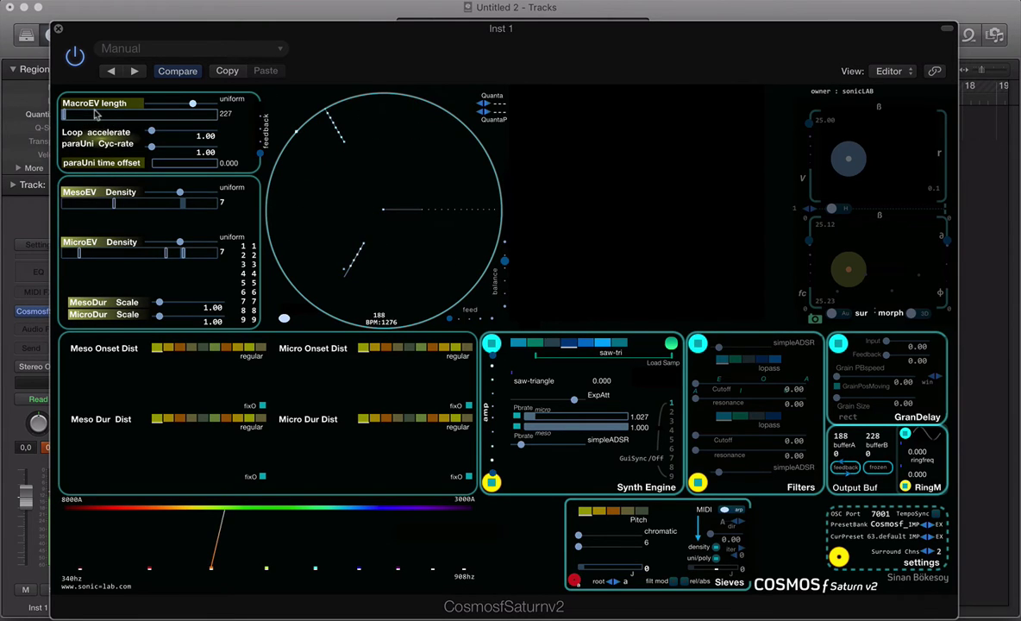
left_click_drag(79, 112, 102, 114)
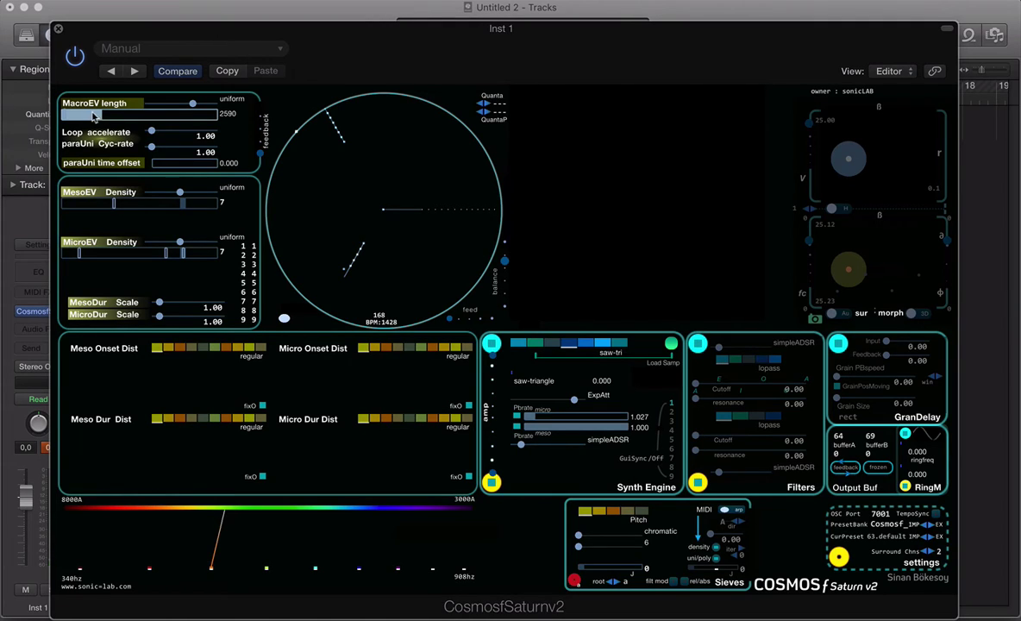
left_click_drag(98, 114, 118, 115)
key("Return")
Step: Try Loop accelerate at 6.10, reset it to 1.00 and set the MacroEV length to 909
left_click_drag(143, 129, 208, 146)
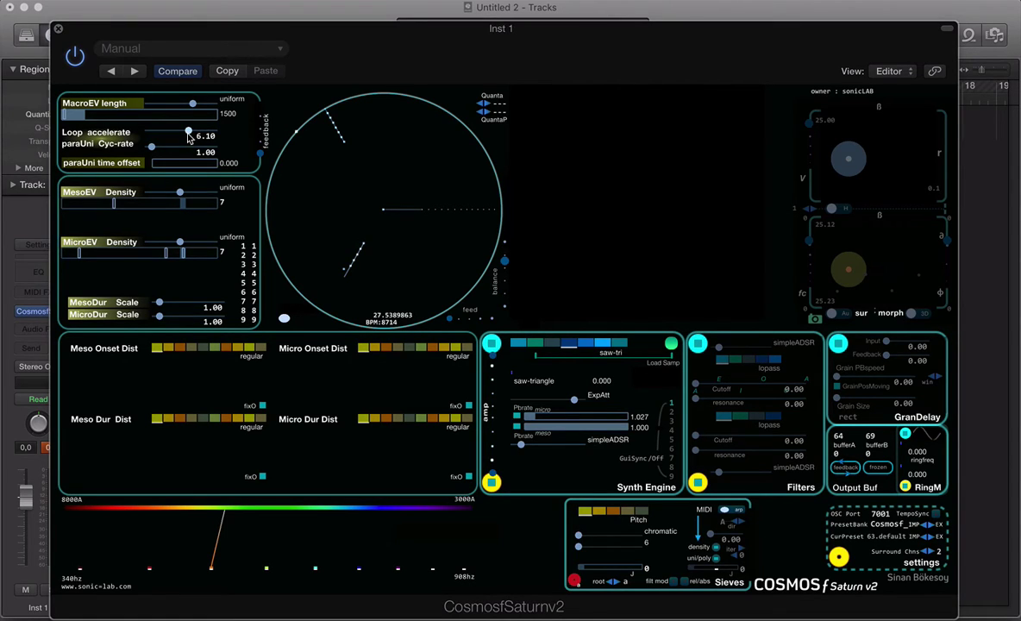
left_click_drag(188, 134, 150, 143)
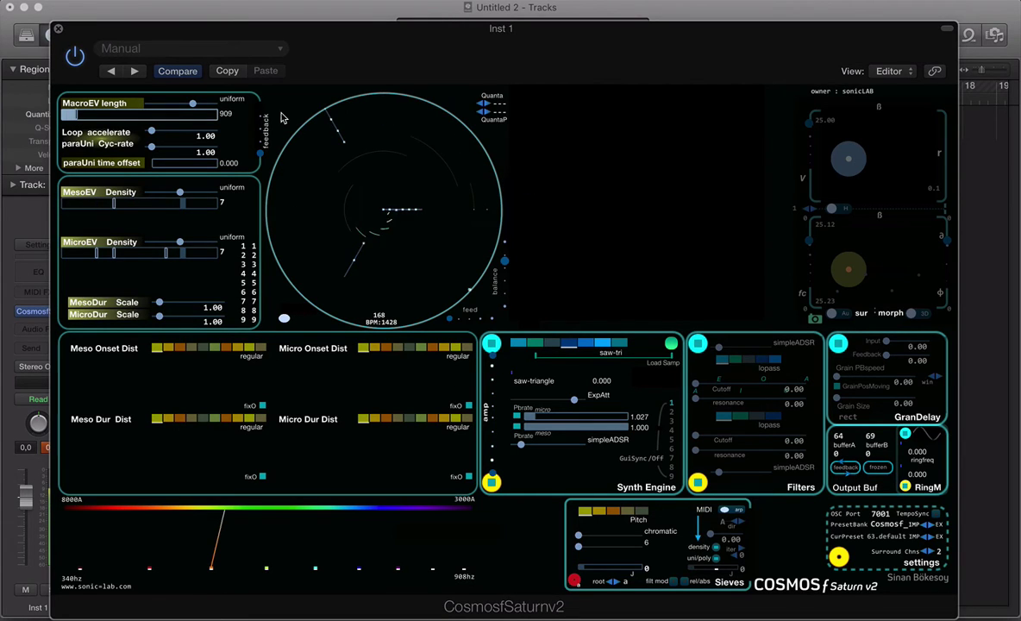
Step: Turn off the MacroEV length modulation and set the length to 2000
left_click(170, 103)
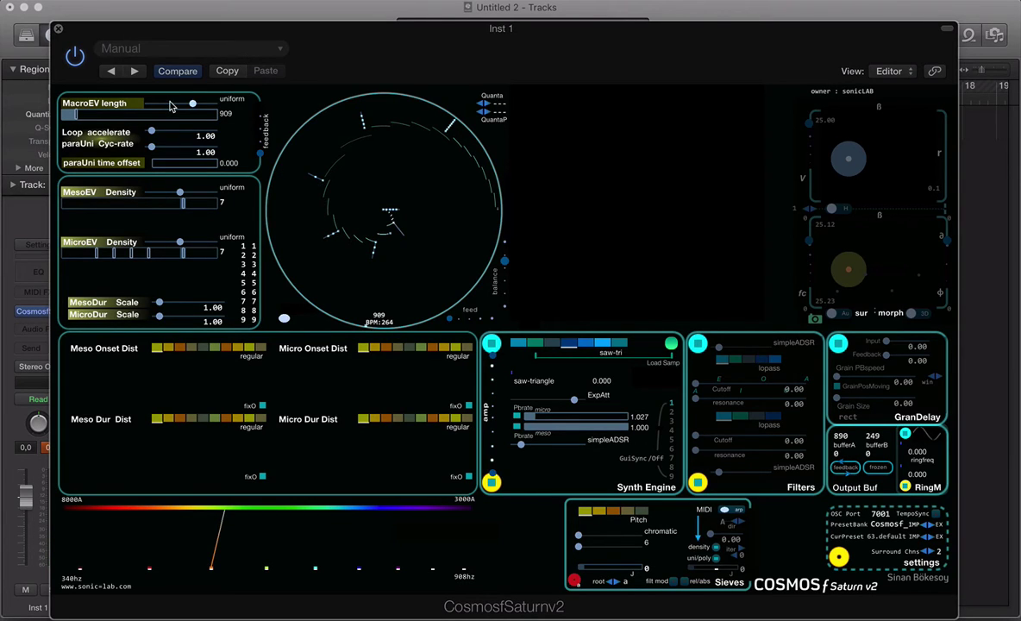
left_click_drag(77, 110, 100, 121)
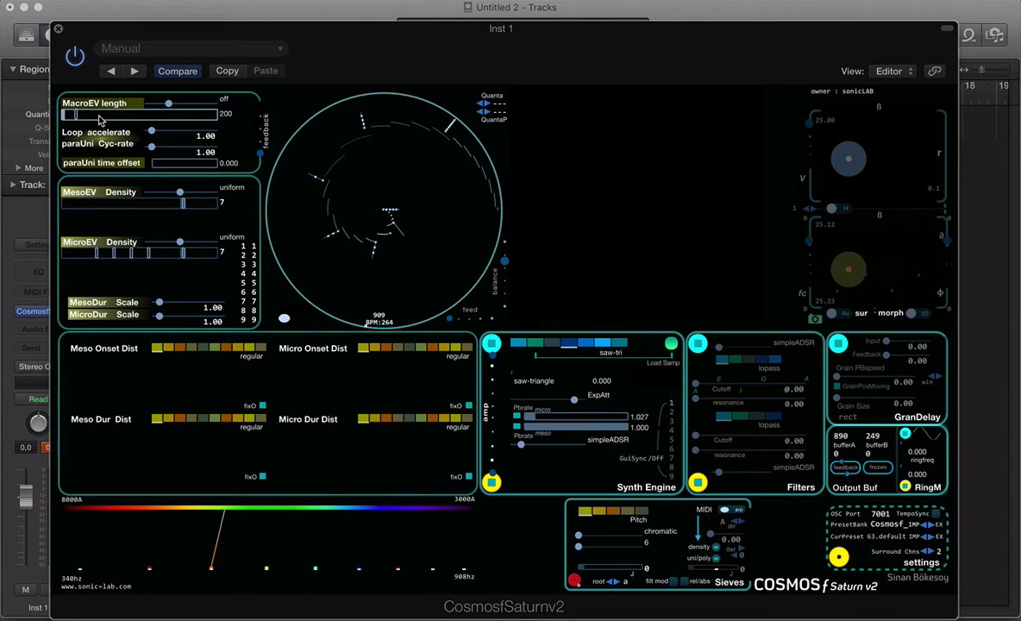
left_click(92, 119)
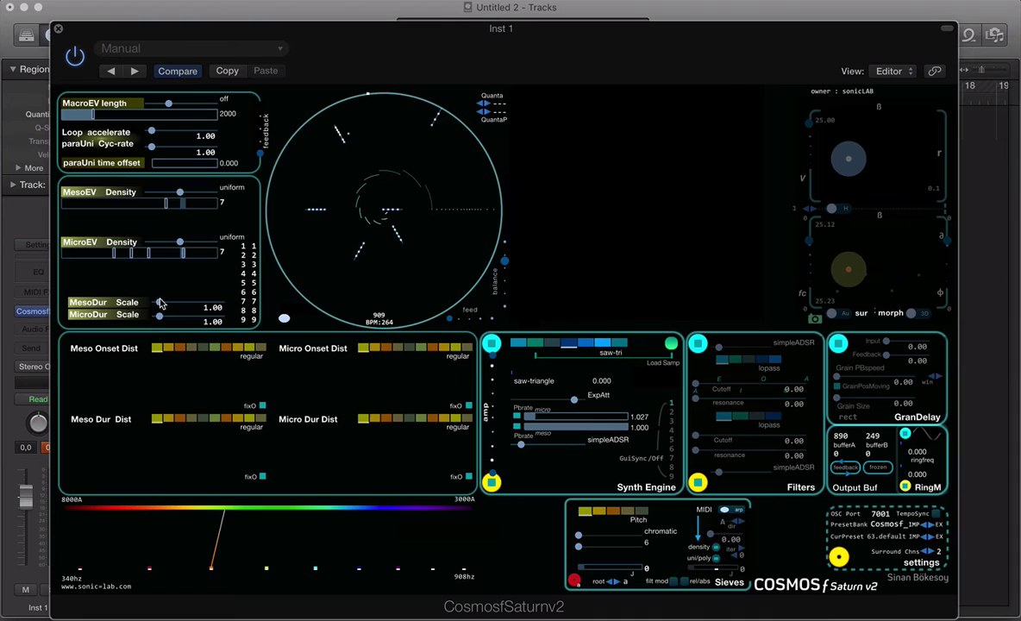
Step: Try a MesoDur scale of 3.23 and a MicroDur scale of 0.09, and reset both to 1.00
left_click_drag(158, 303, 179, 306)
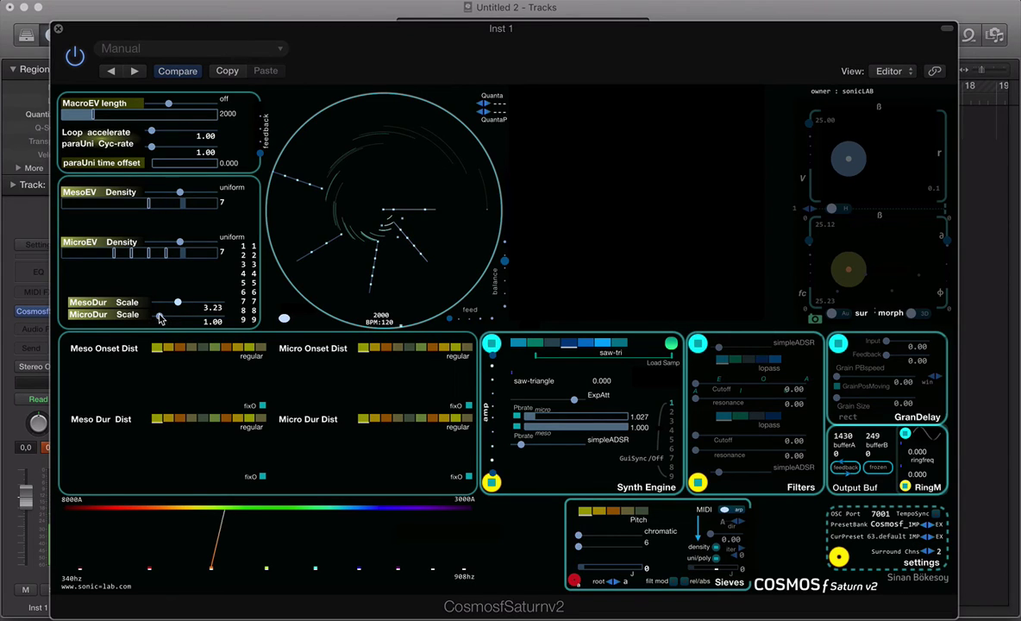
left_click_drag(159, 319, 155, 319)
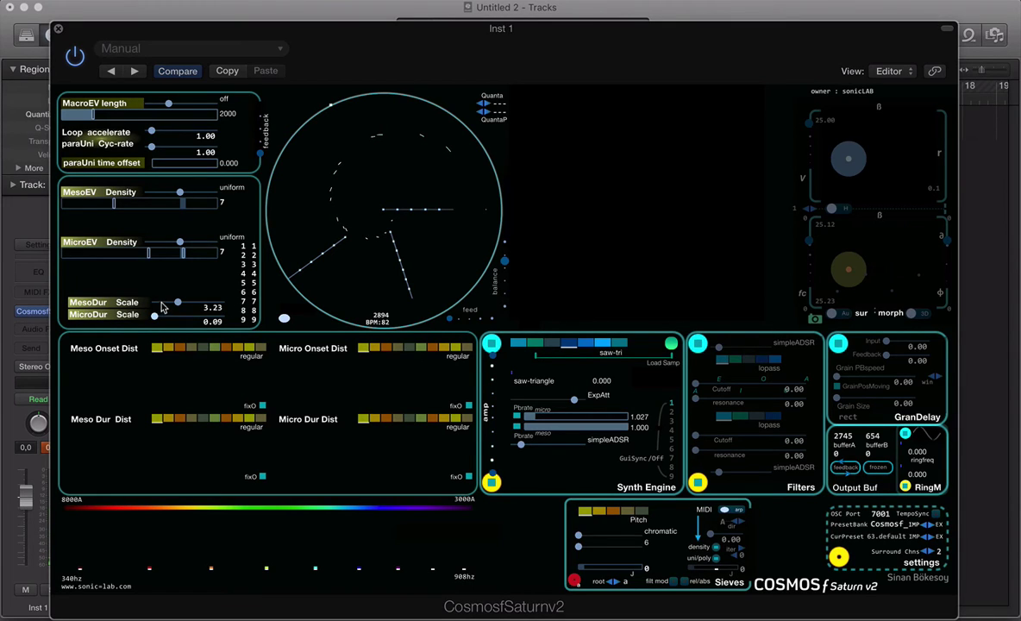
left_click(162, 304)
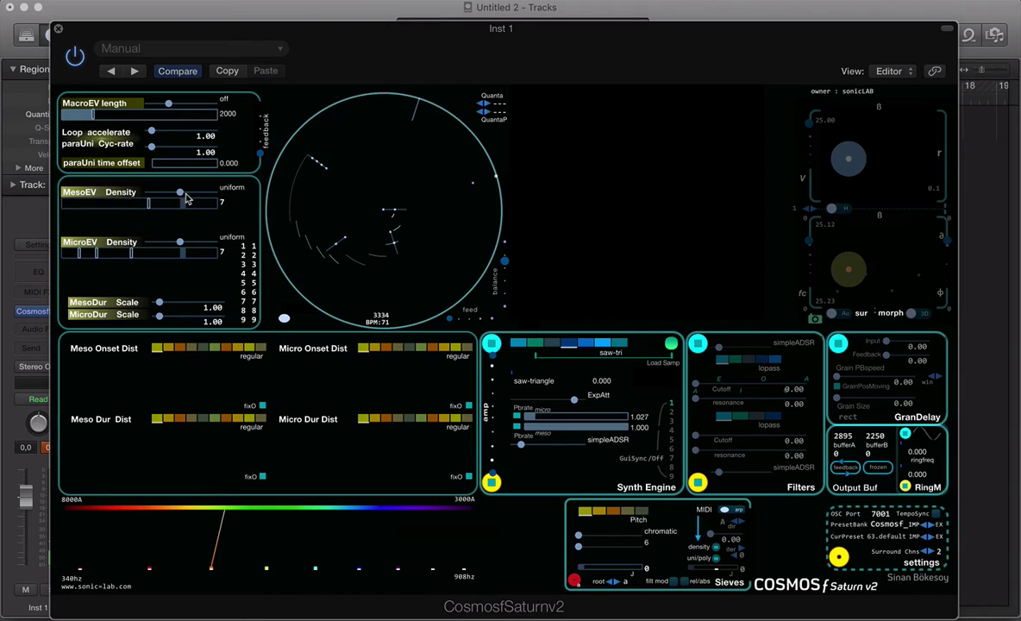
Step: Try the MesoEV density modulation, leave it on uniform, and set the MicroEV density modulation to gaussian
mouse_move(175, 196)
left_mouse_down()
mouse_move(195, 197)
mouse_move(163, 191)
left_mouse_up()
left_click_drag(179, 241, 198, 241)
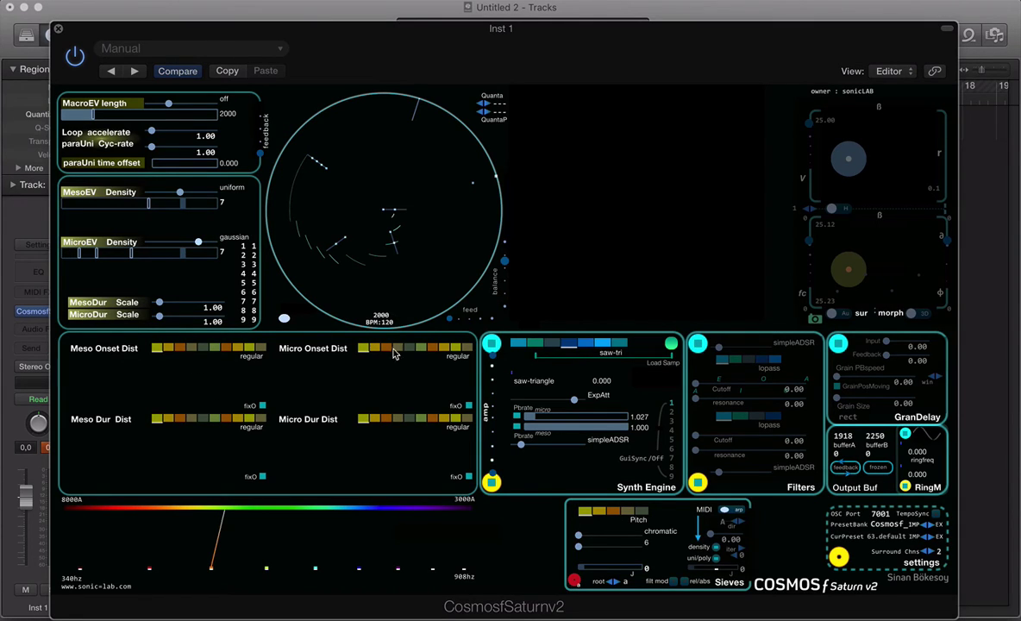
Step: Set the Meso Onset distribution to gaussian with a variance of 0.365, and the Meso Dur distribution to gaussian
left_click(170, 348)
left_click(179, 349)
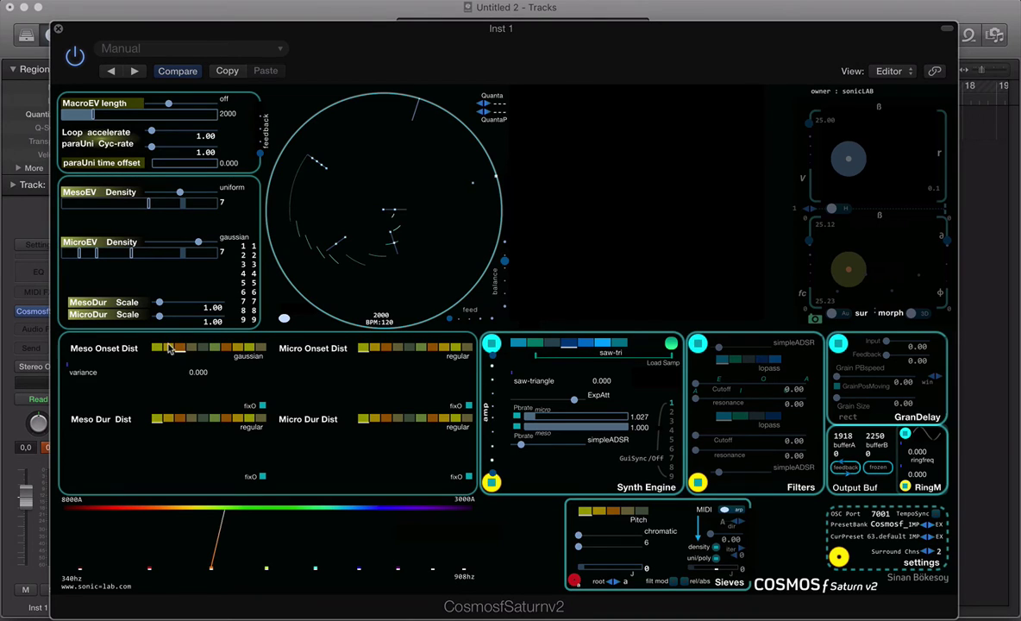
left_click(158, 349)
left_click(177, 348)
left_click_drag(69, 365, 119, 366)
left_click(176, 420)
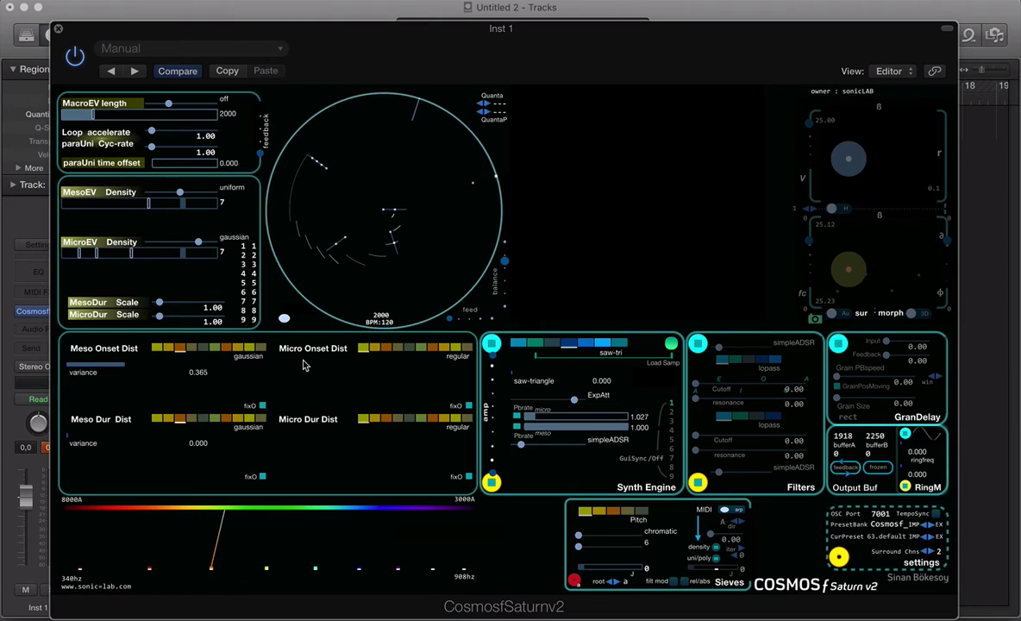
Step: Set the Meso Onset distribution to cauchy with a cauchy landa of 0.626, comparing it with exponential and gaussian
left_click(194, 347)
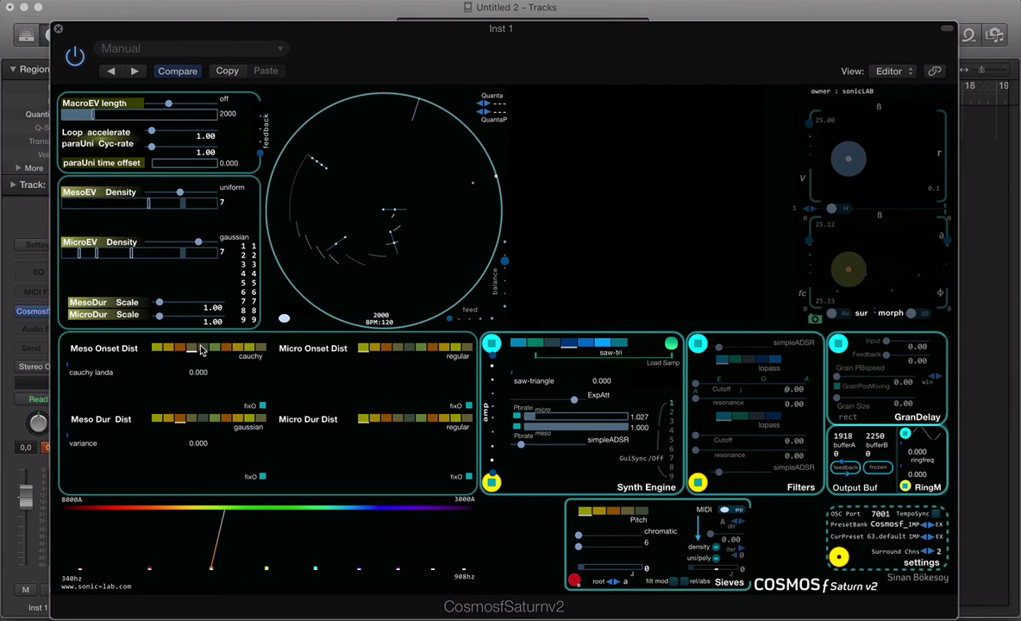
left_click(74, 364)
left_click_drag(74, 367, 193, 371)
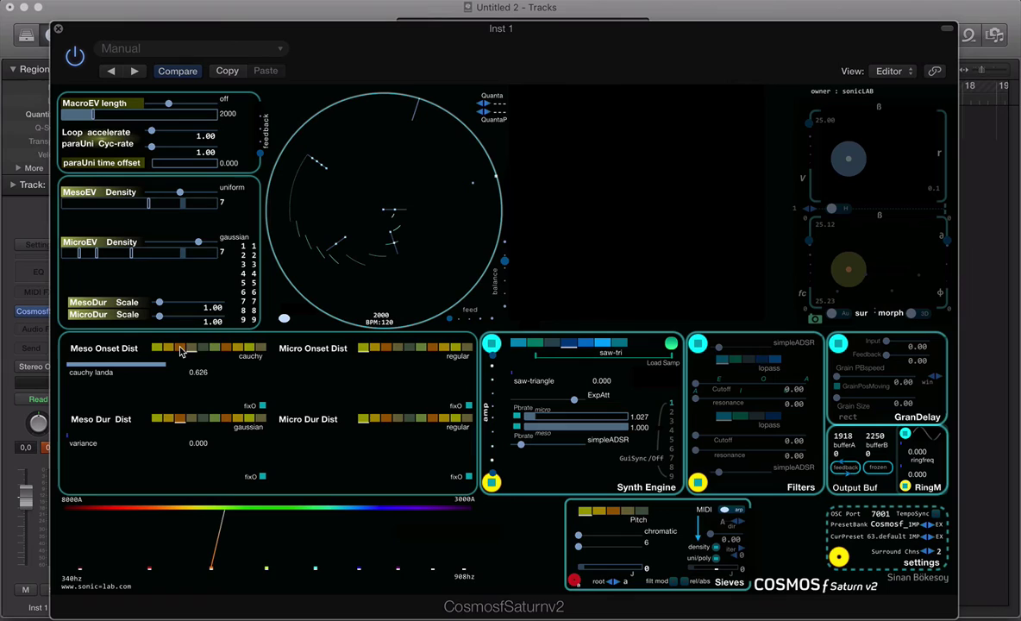
left_click(201, 349)
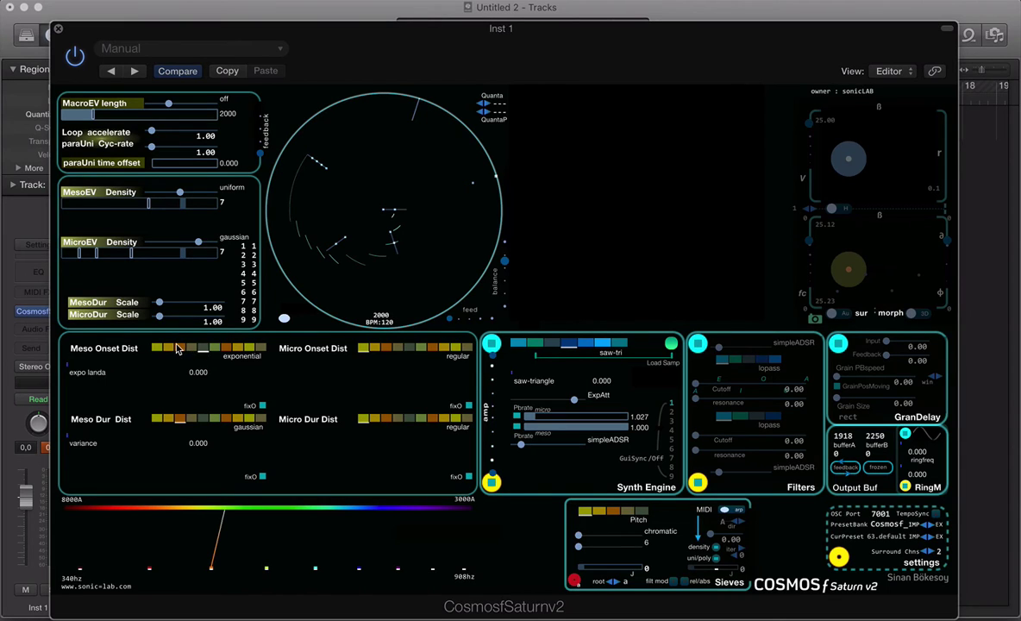
left_click(183, 349)
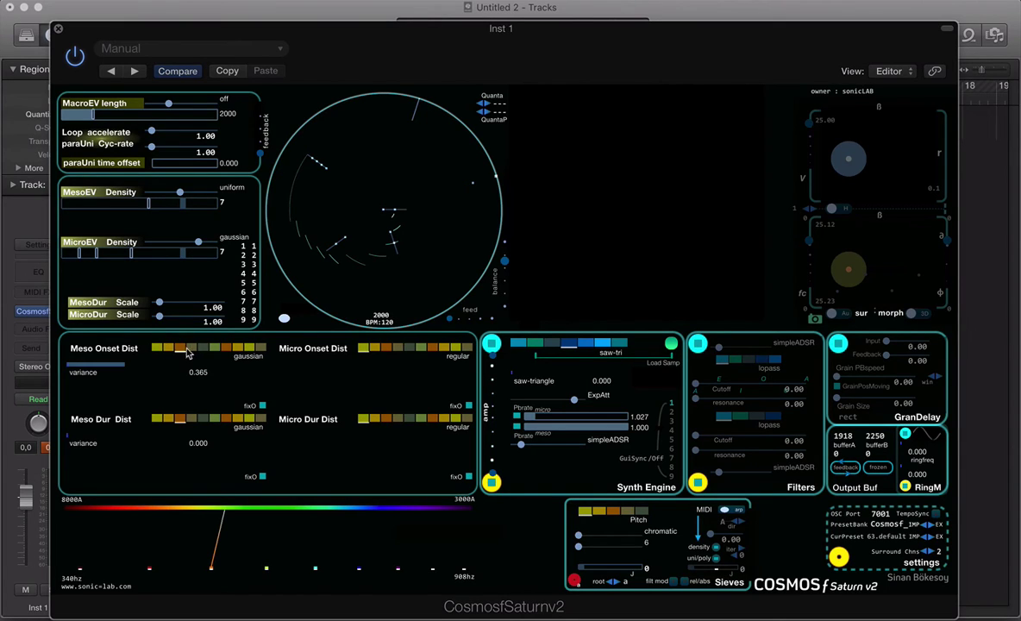
left_click(193, 348)
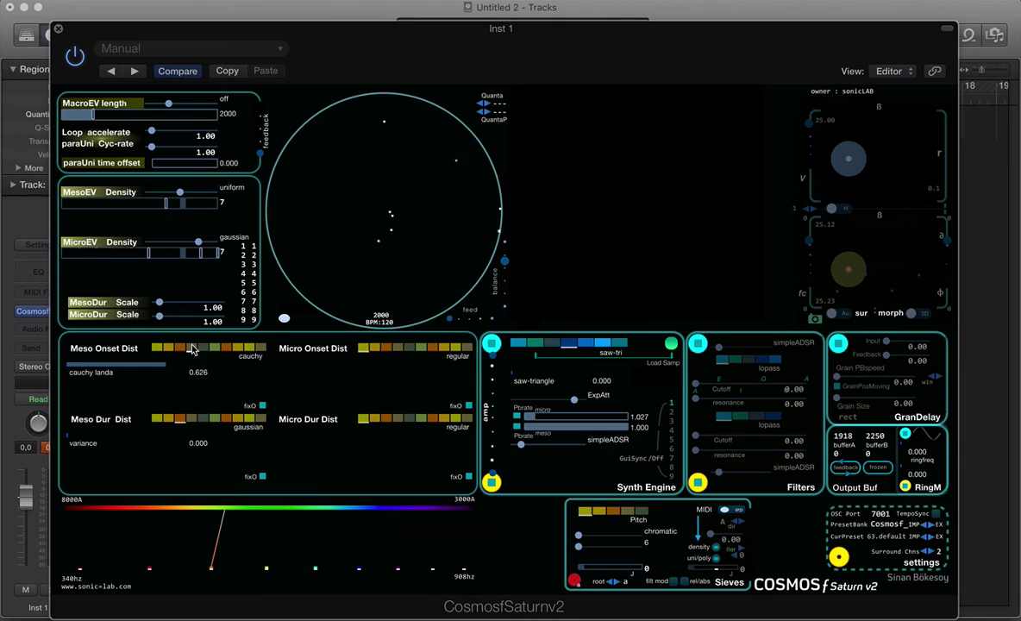
Step: Load a default preset from the preset list and turn on the parallel universe
left_click(916, 538)
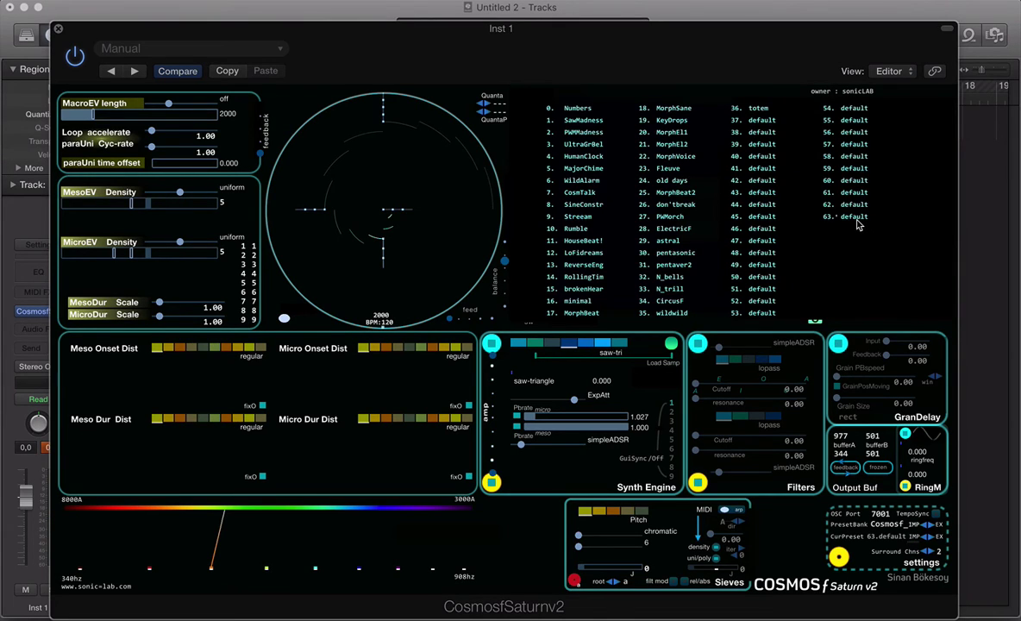
left_click(798, 216)
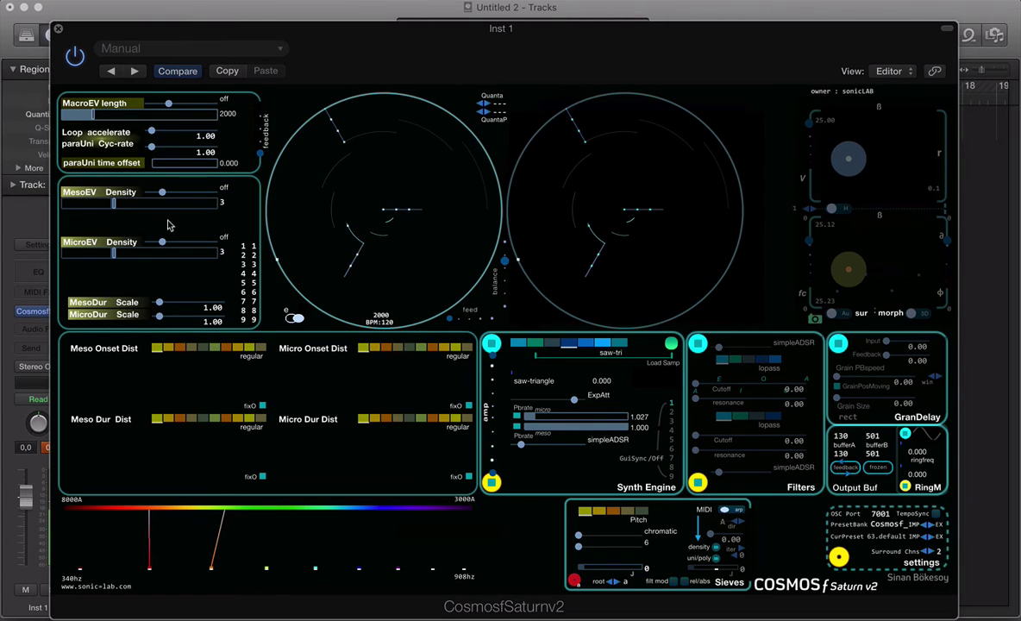
Step: Set the MesoEV and MicroEV densities to 4 with uniform modulation for both
left_click(128, 203)
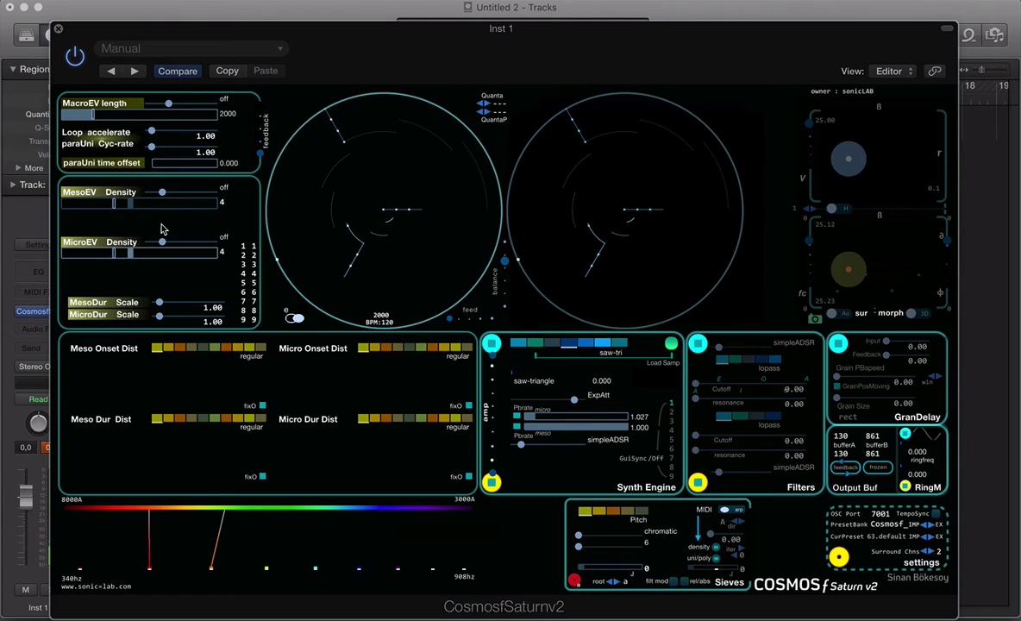
left_click(179, 193)
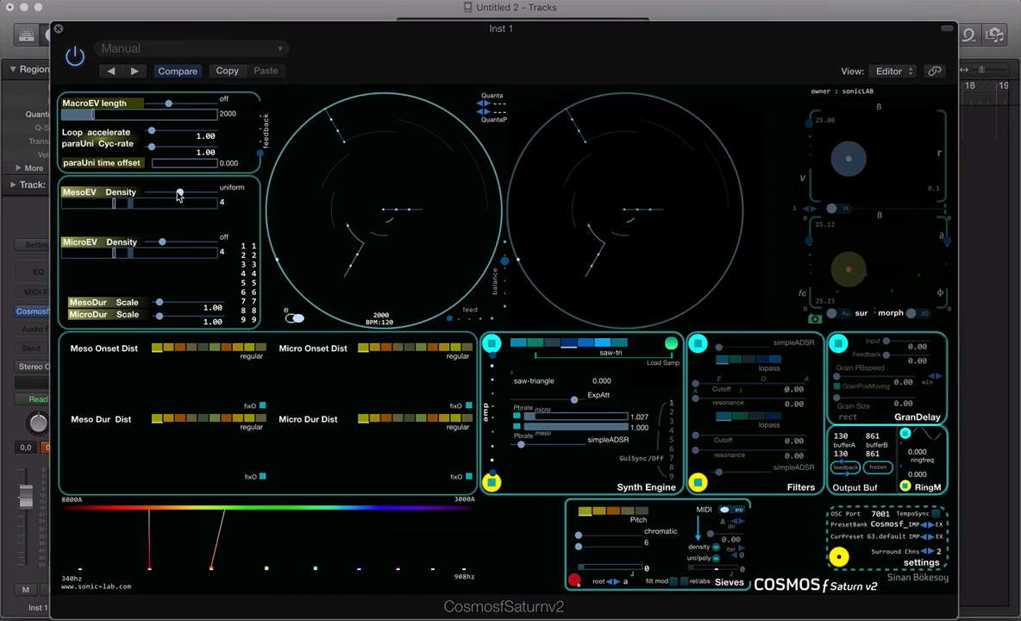
left_click(178, 242)
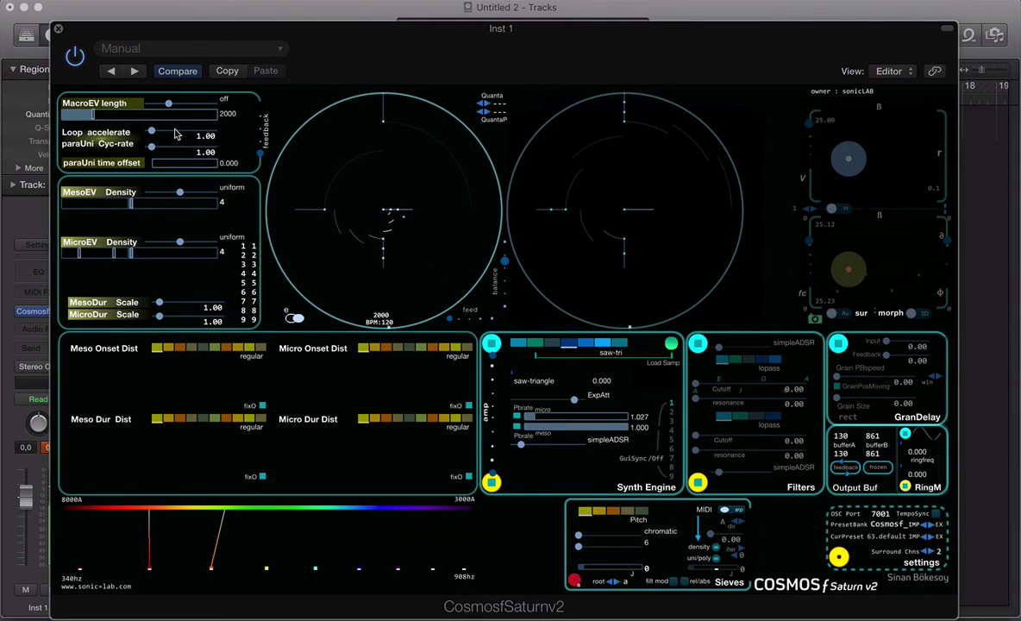
Step: Try Loop accelerate at 0.04 and 1.75, and reset it to 1.00
mouse_move(152, 132)
left_mouse_down()
mouse_move(207, 137)
mouse_move(142, 135)
left_mouse_up()
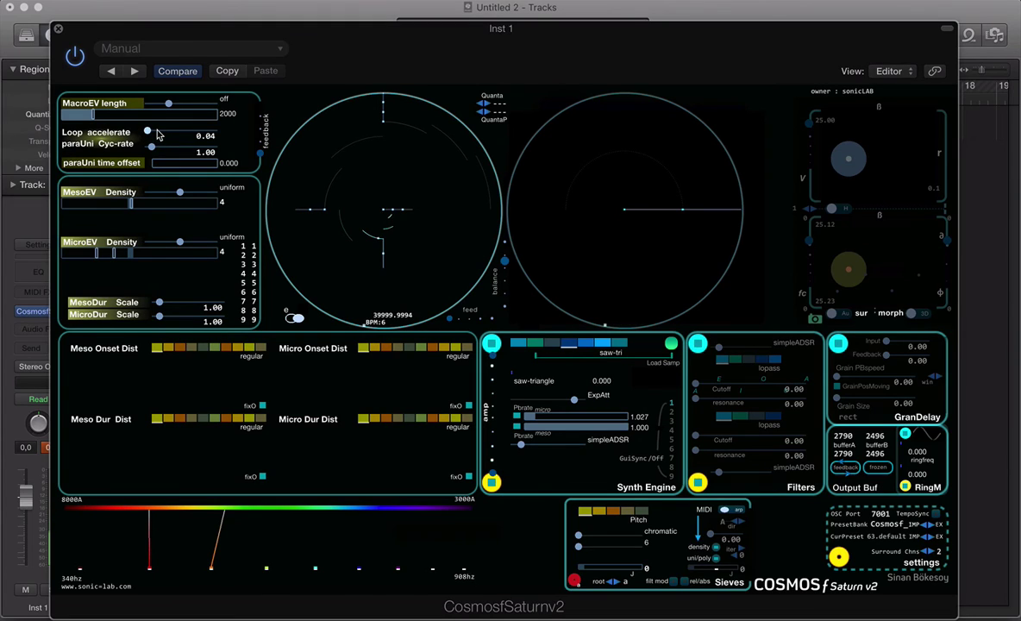
left_click(157, 134)
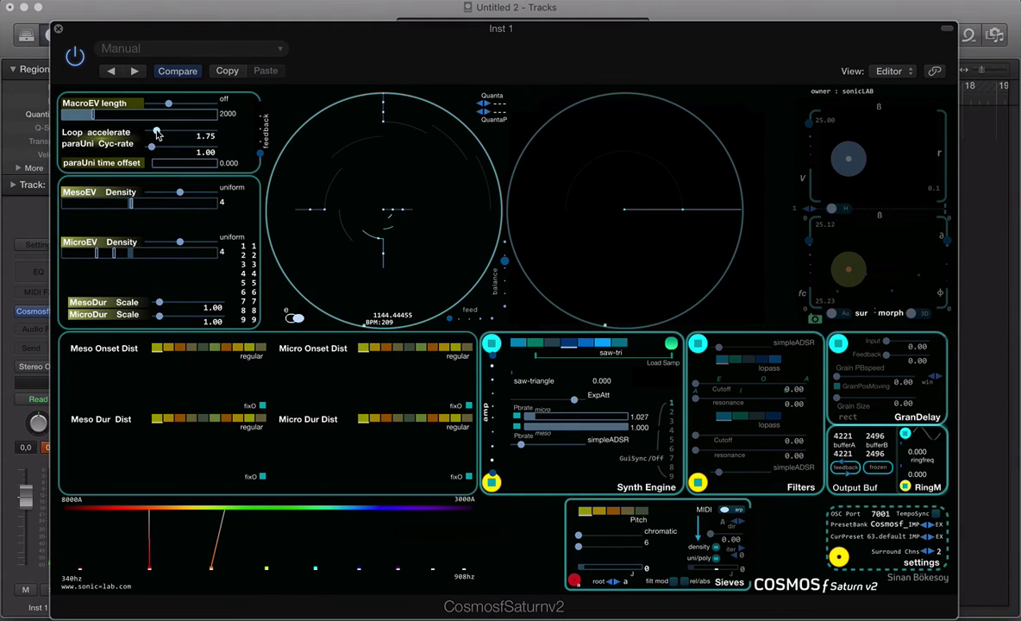
left_click(152, 133)
Step: Try the paraUni Cyc-rate at 2.52, 2.00 and 0.58, and reset it to 1.00
left_click_drag(155, 152, 163, 152)
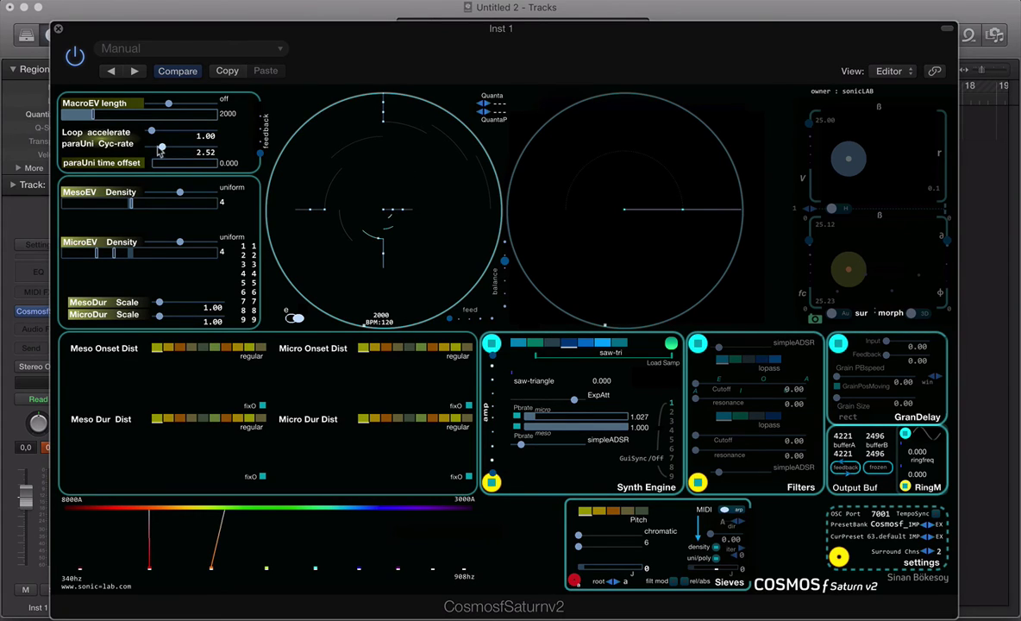
left_click_drag(161, 150, 158, 149)
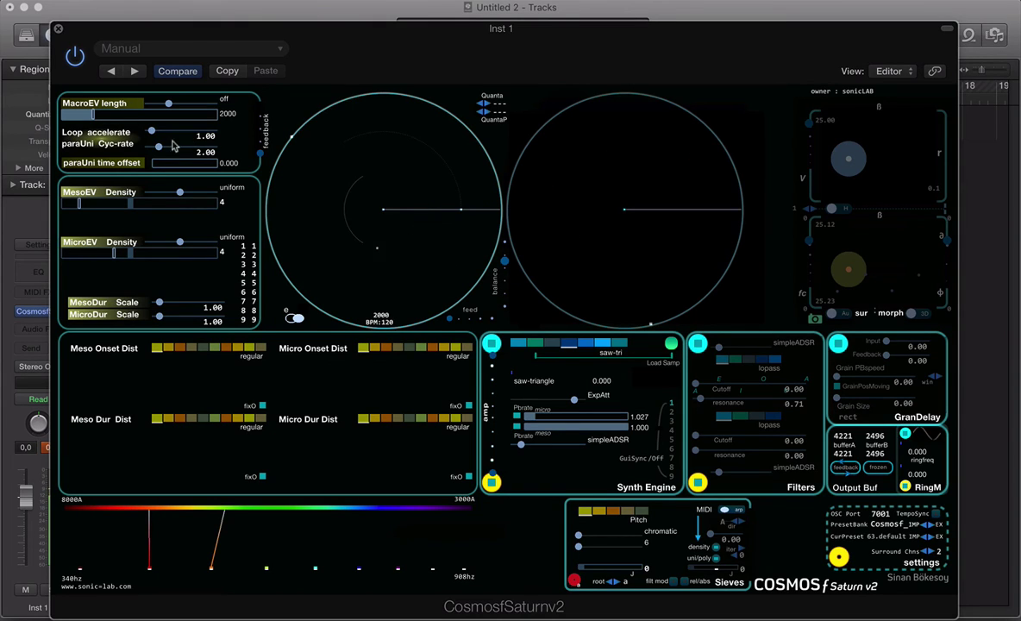
mouse_move(161, 151)
left_mouse_down()
mouse_move(147, 148)
mouse_move(197, 149)
mouse_move(139, 148)
mouse_move(149, 149)
left_mouse_up()
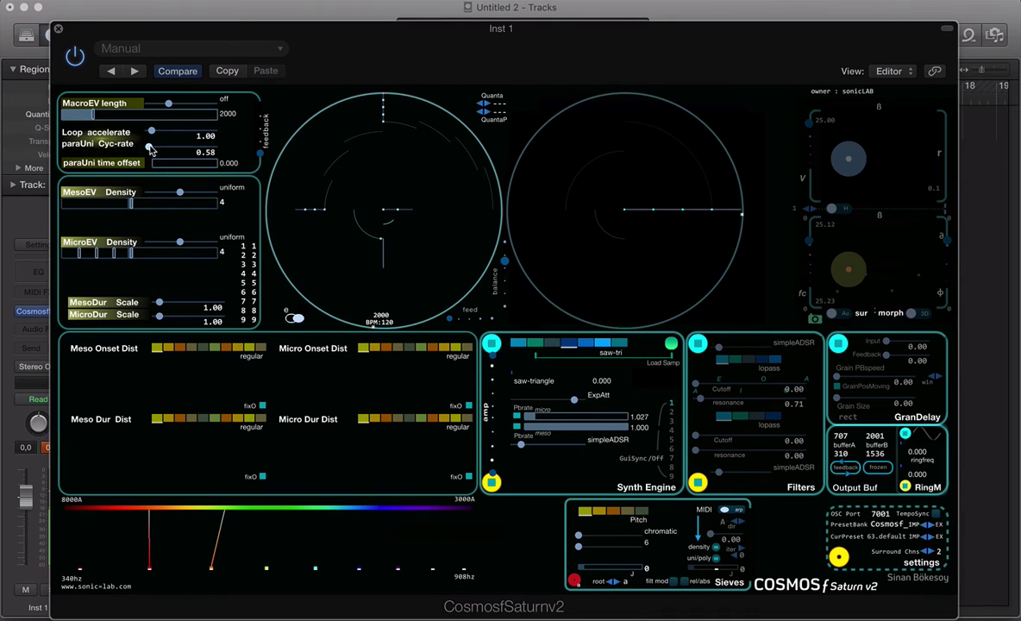
left_click(151, 148)
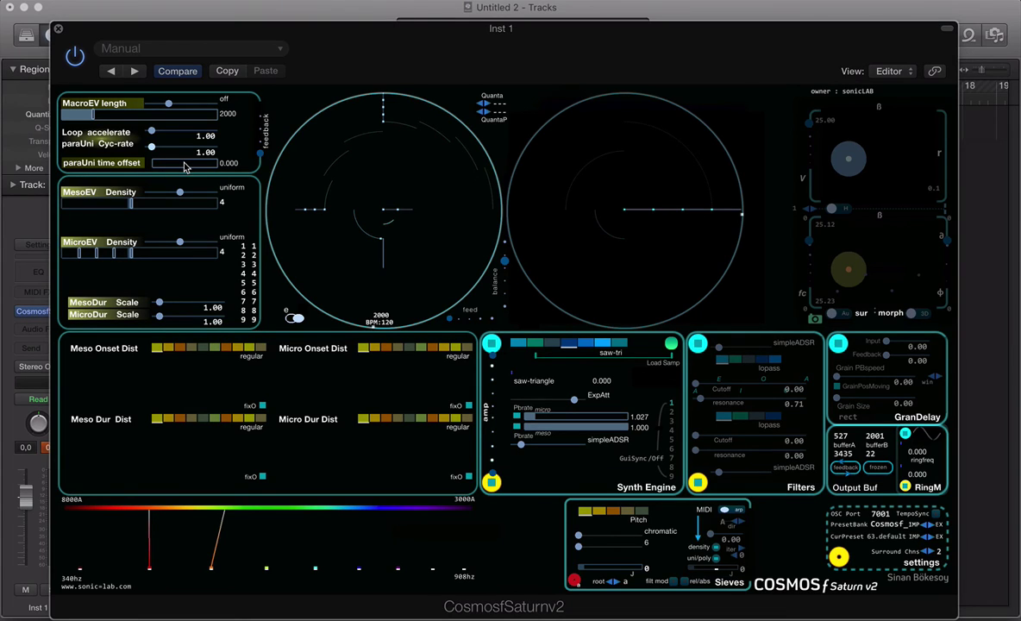
Step: Set the paraUni time offset to 0.500
left_click(183, 163)
left_click_drag(184, 167, 186, 169)
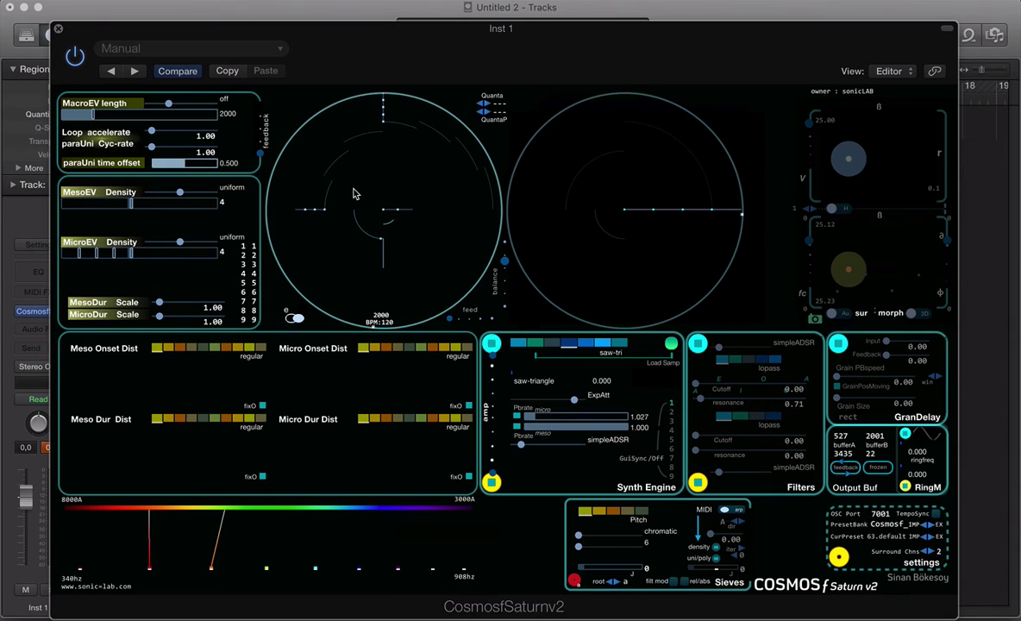
Step: Watch both universes in the enlarged 3D view and return to the parameter view
left_click(437, 162)
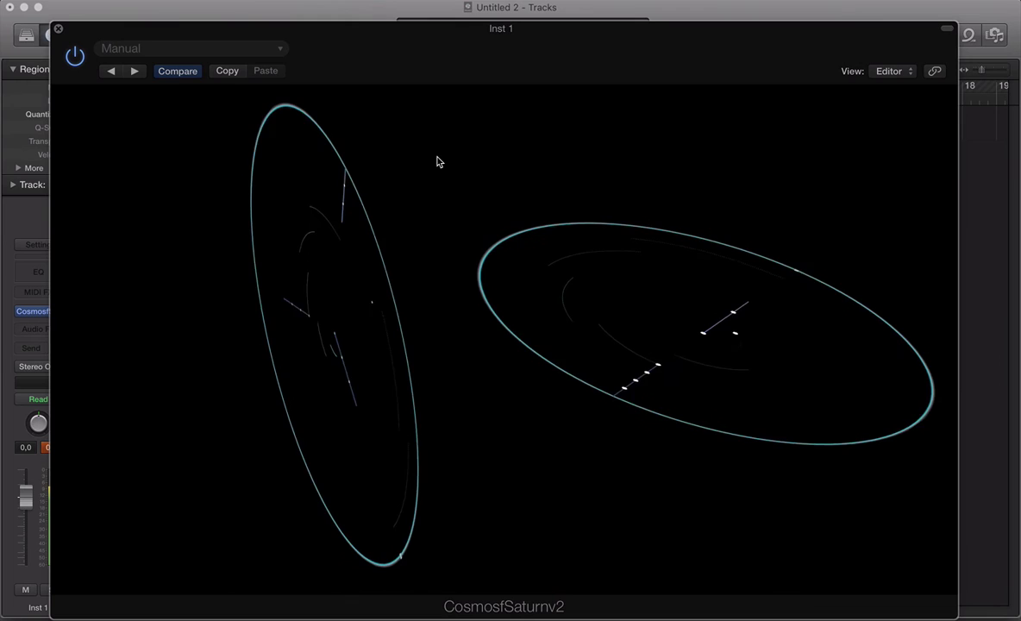
left_click(437, 162)
left_click(438, 163)
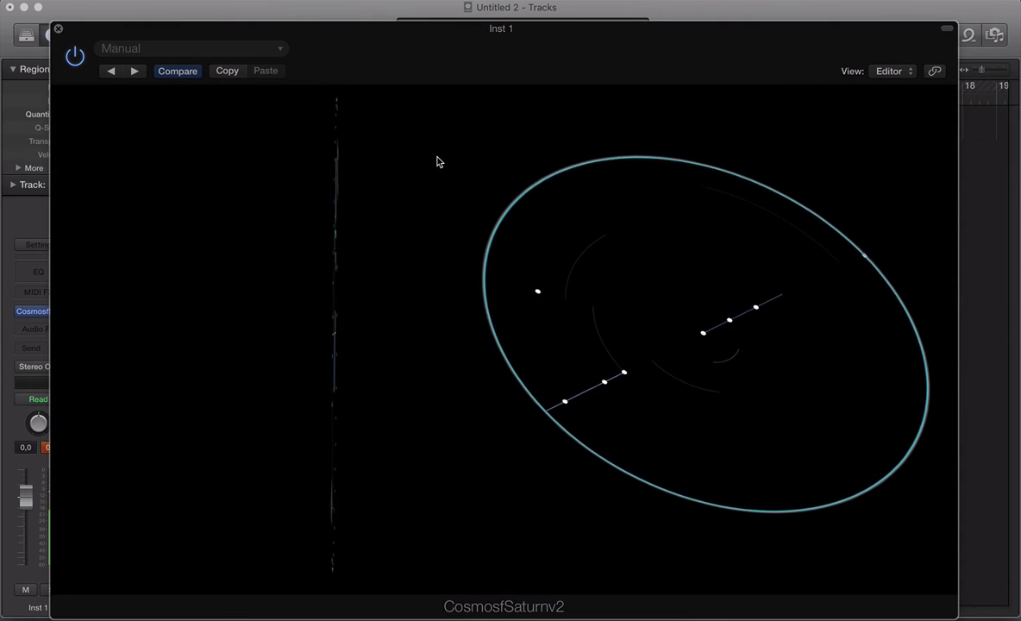
left_click(437, 162)
left_click(437, 162)
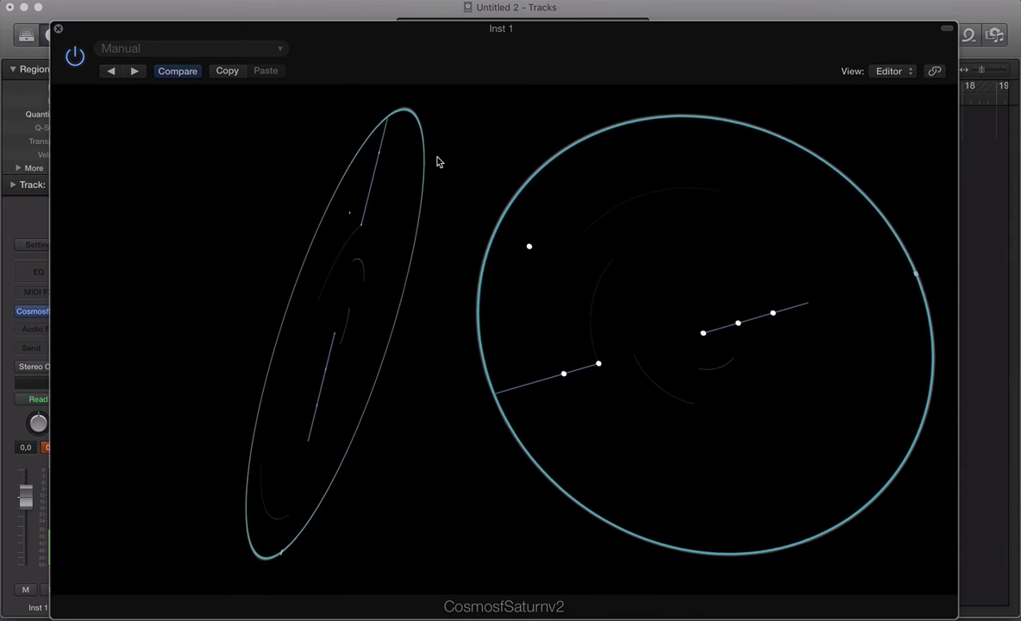
left_click(437, 162)
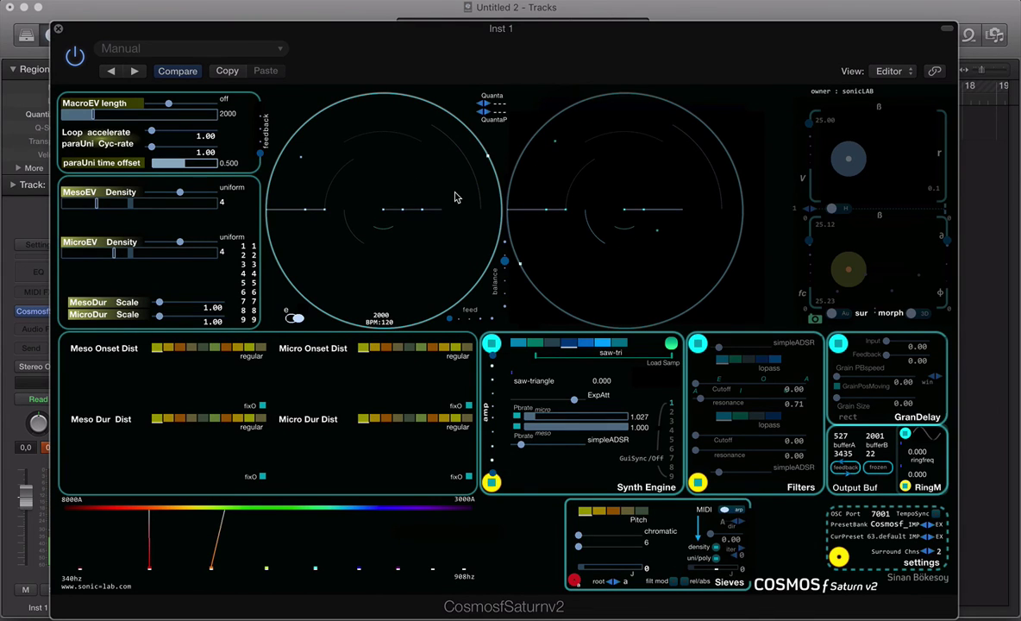
Step: Reset the paraUni time offset to 0.000 and raise the balance between the two universes slightly
left_click(228, 171)
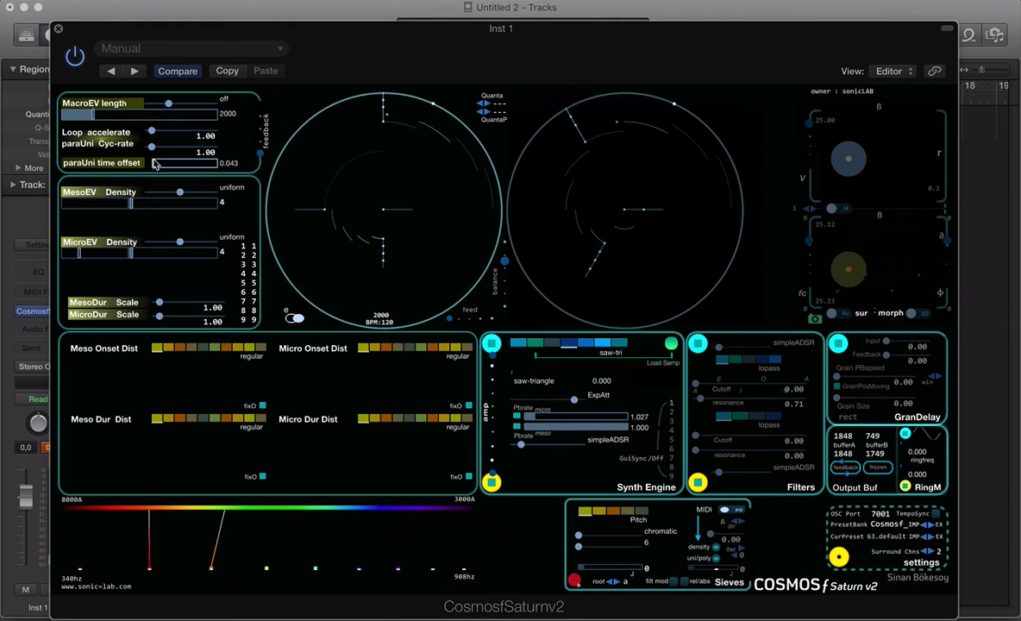
left_click_drag(156, 164, 156, 171)
left_click_drag(505, 270, 508, 243)
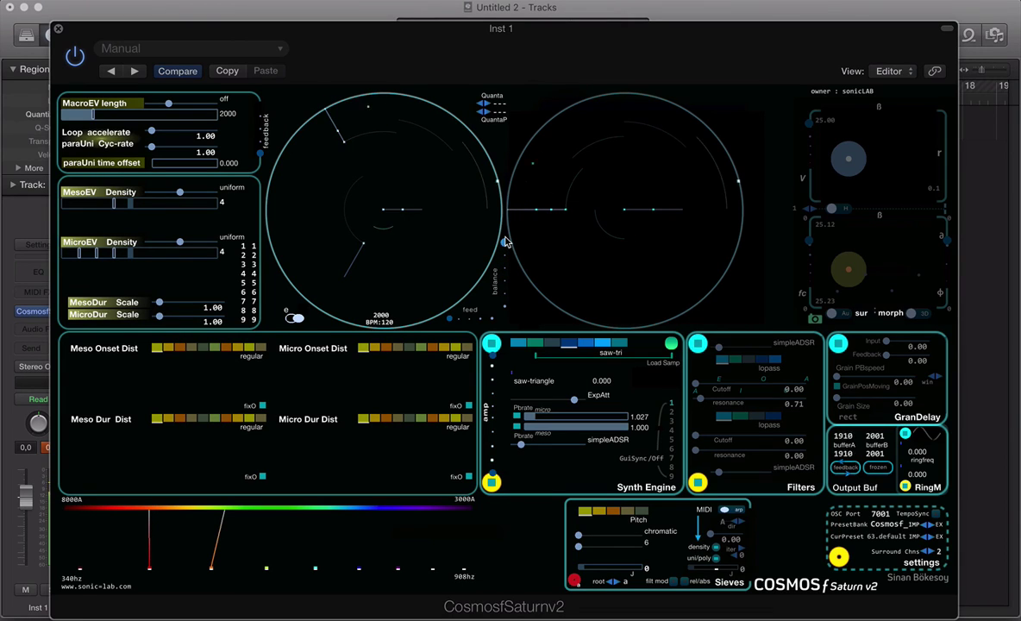
Step: Rename the current preset as testone and export it to preset slot 62
left_click(894, 541)
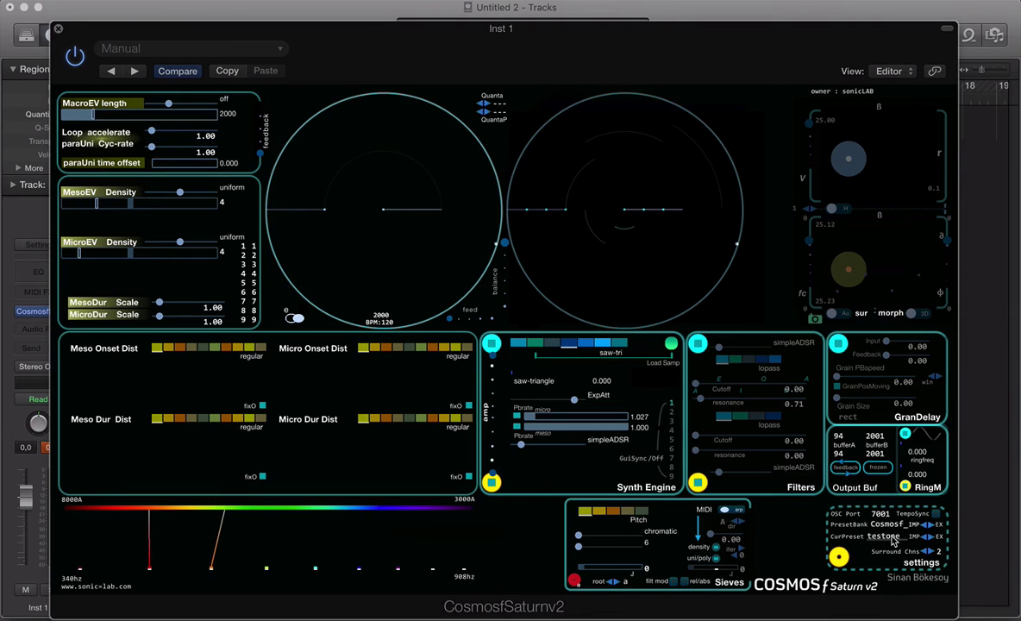
key("Return")
left_click(940, 538)
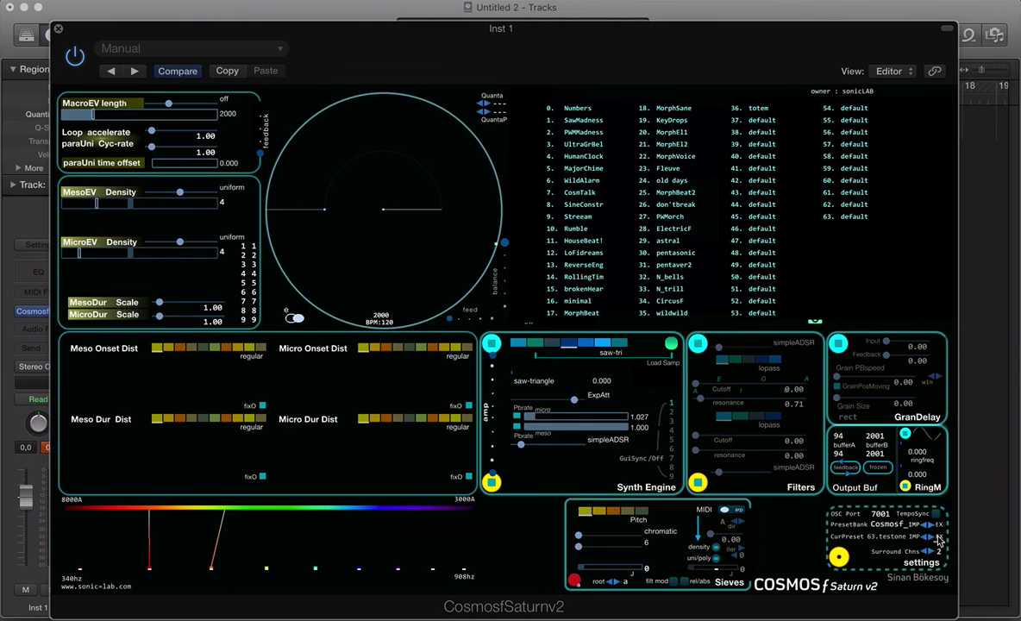
left_click(857, 208)
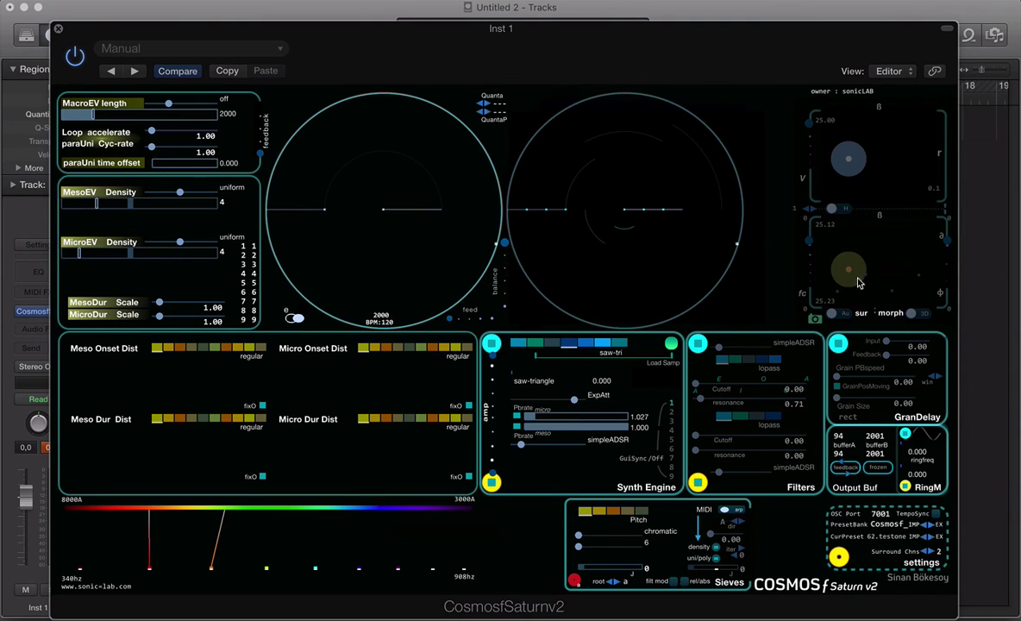
Step: Import the testone preset from slot 62
left_click(916, 541)
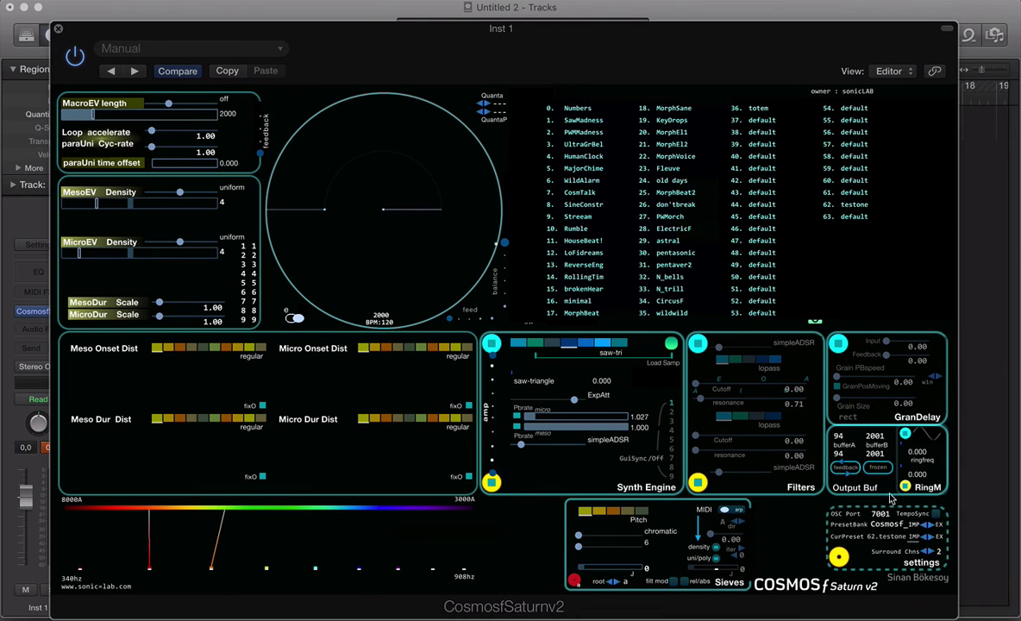
left_click(788, 191)
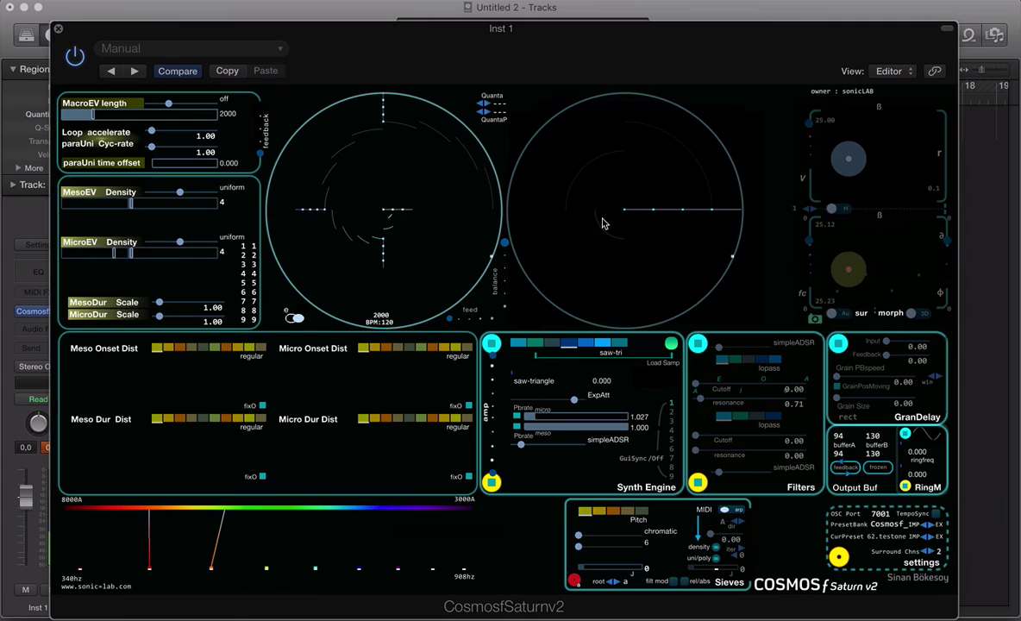